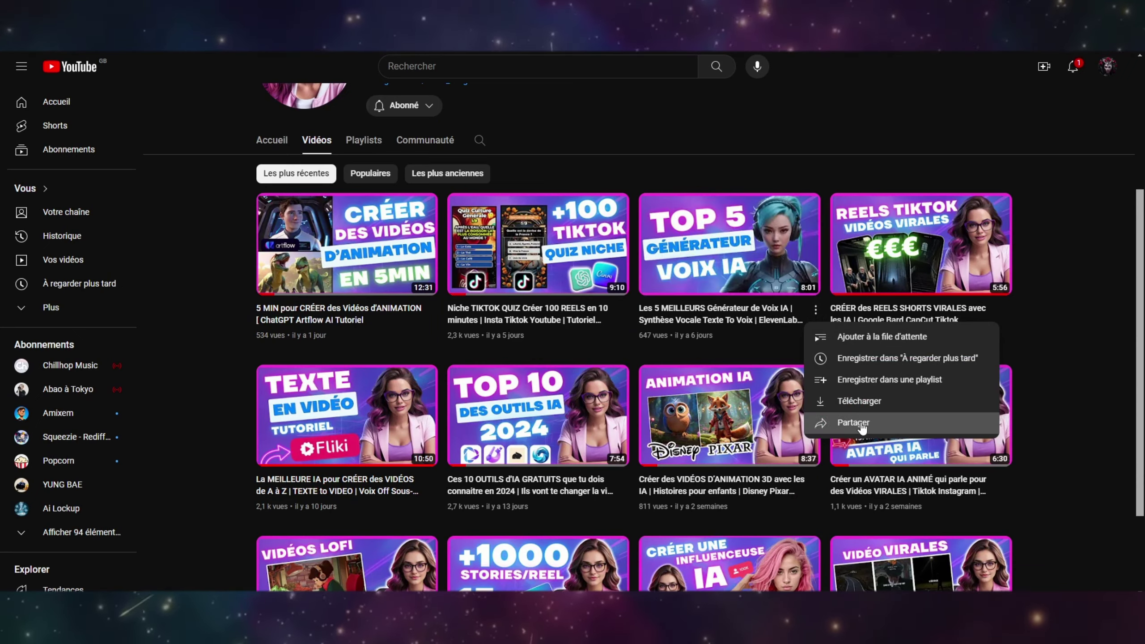
Copy the share link of the video "Les 5 MEILLEURS Générateur de Voix IA"
click(829, 424)
click(684, 351)
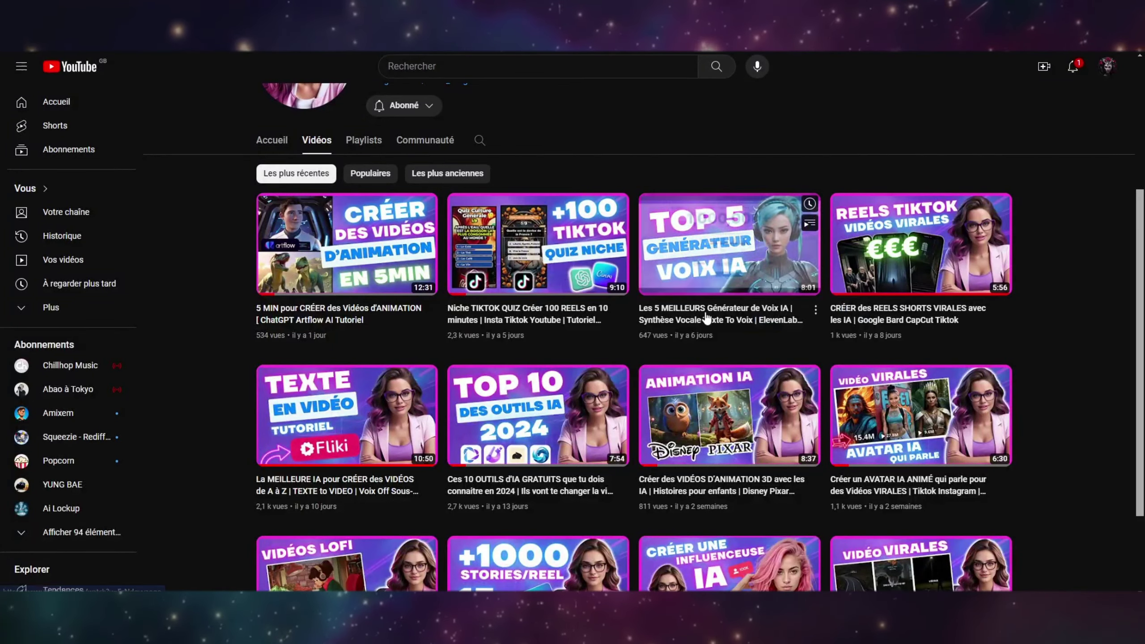
Open the same video, copy the opening lines of its description, and paste them in Taja as the keywords or context
click(705, 311)
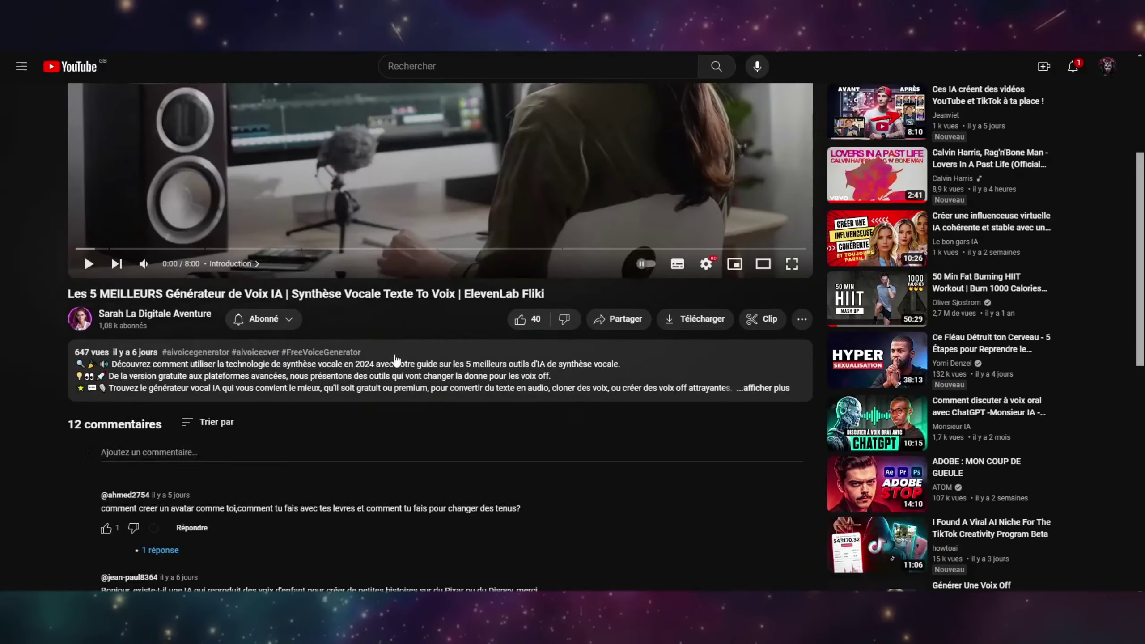
click(763, 387)
drag(553, 377, 111, 363)
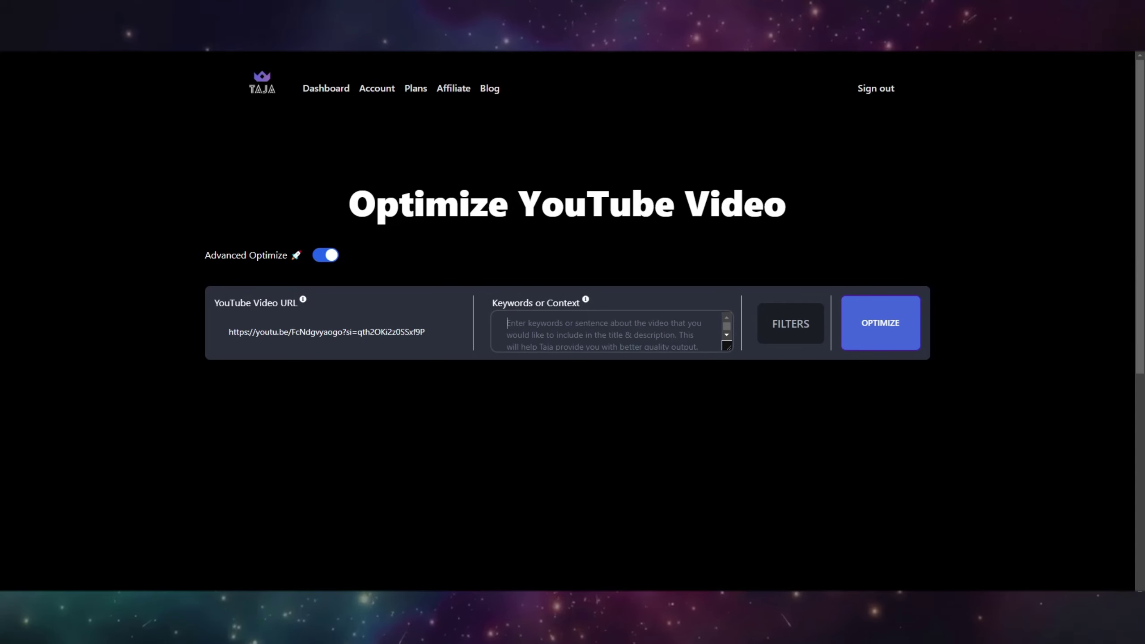
click(541, 325)
key(ctrl+v)
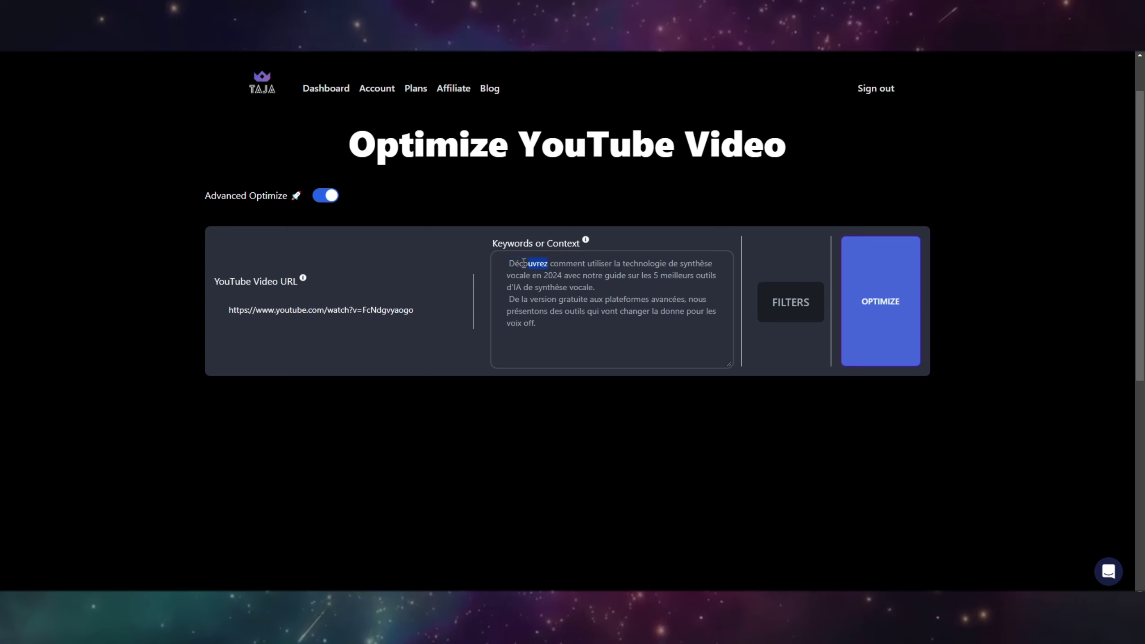
Delete the word "Découvrez" and the sentence beginning "De la version gratuite" from the keywords or context text
drag(523, 263, 507, 263)
key(BackSpace)
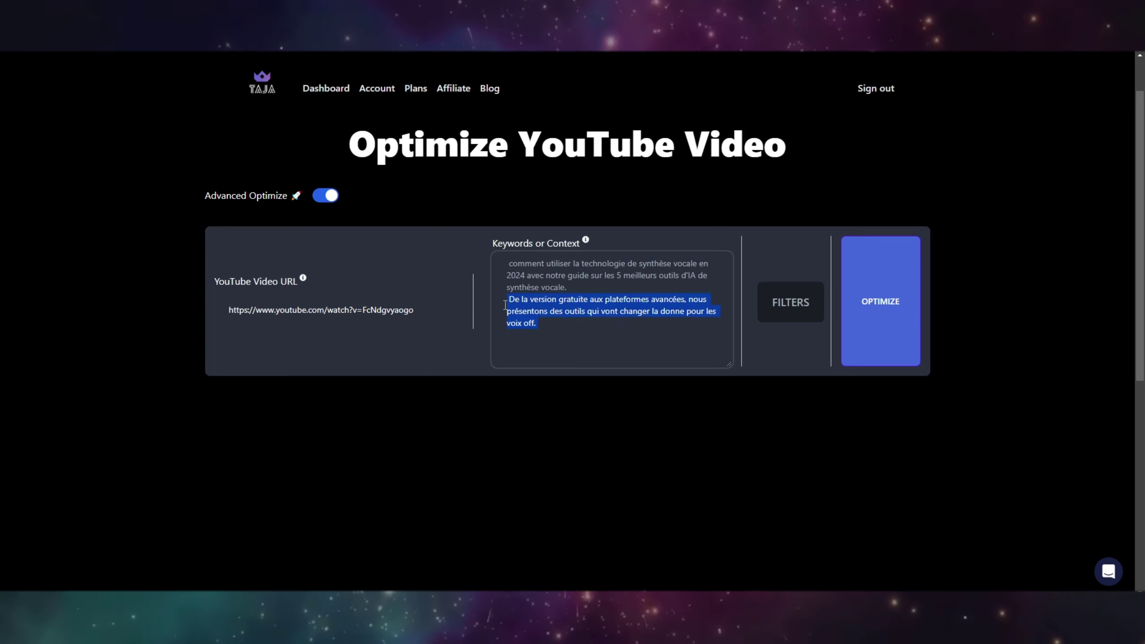
key(BackSpace)
Set the tone filter for the optimization to Clickbaity
click(799, 317)
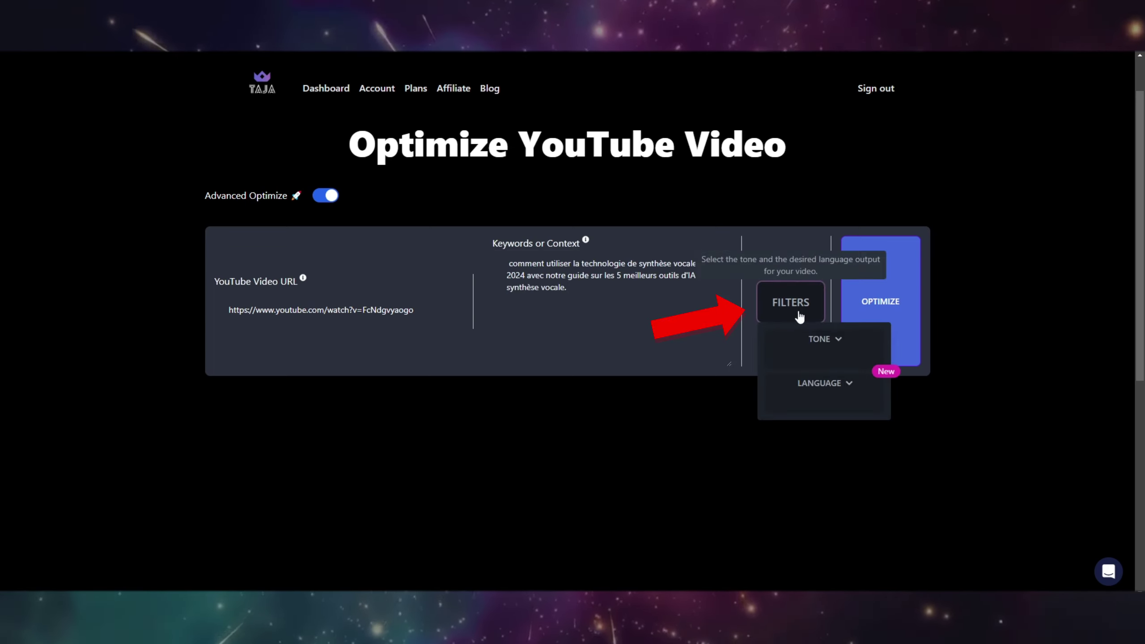
click(817, 345)
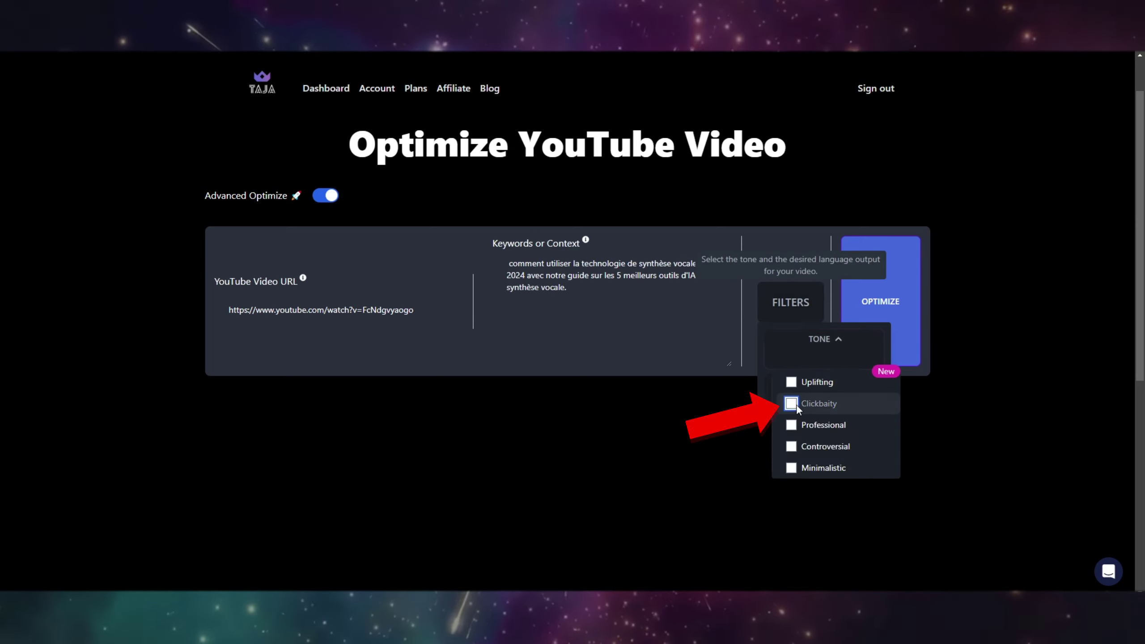
click(792, 404)
click(810, 361)
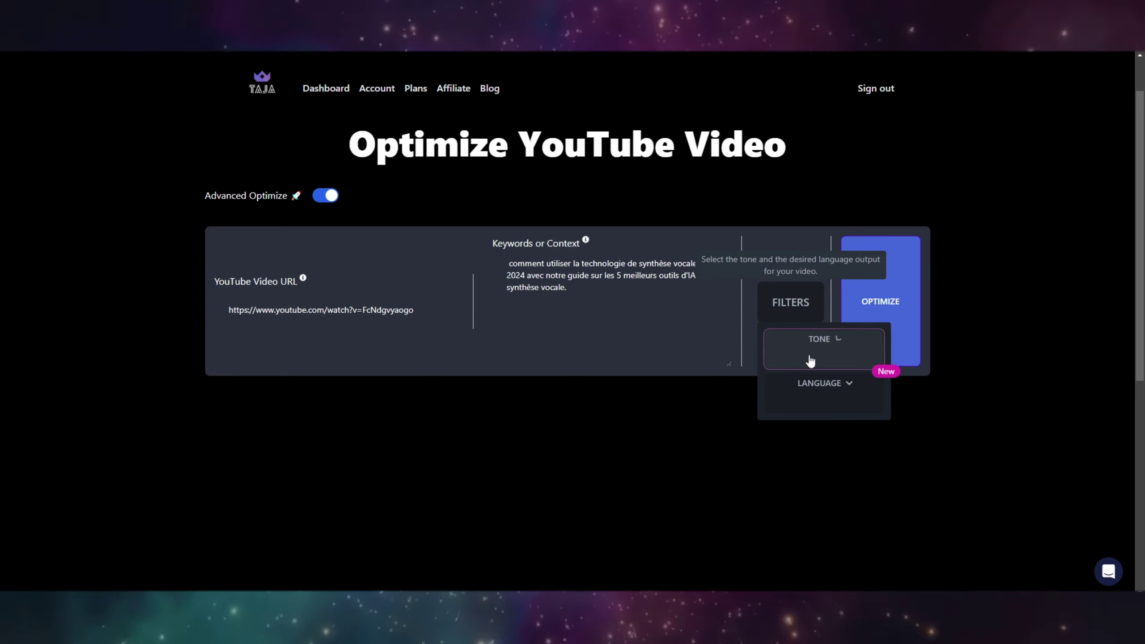
Set the output language to French and run the optimization of the video
click(806, 386)
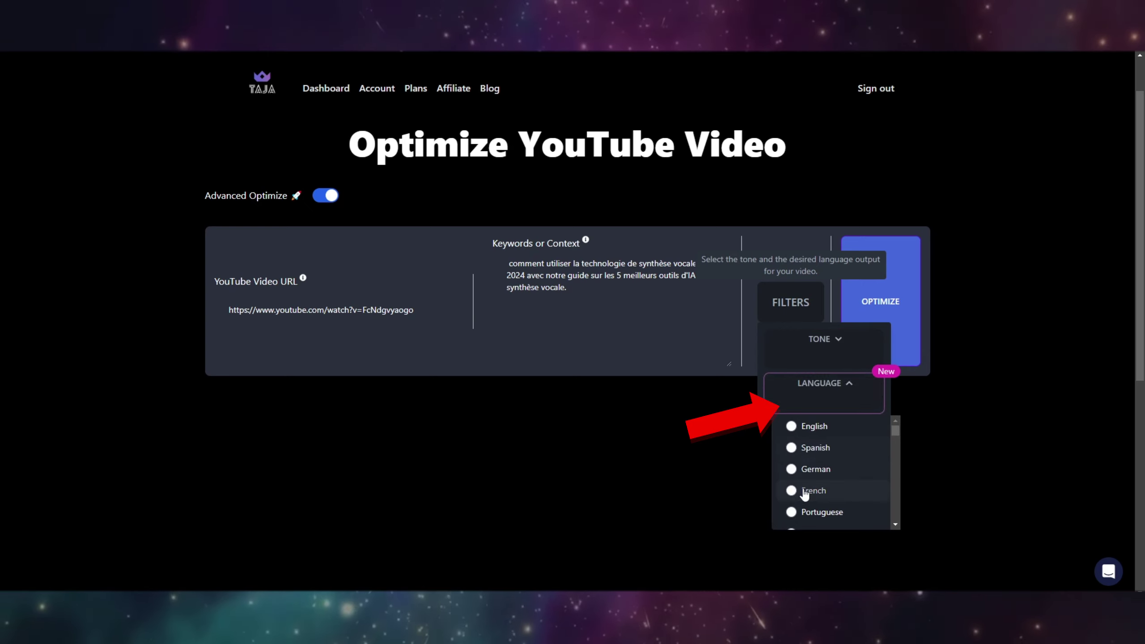
click(804, 493)
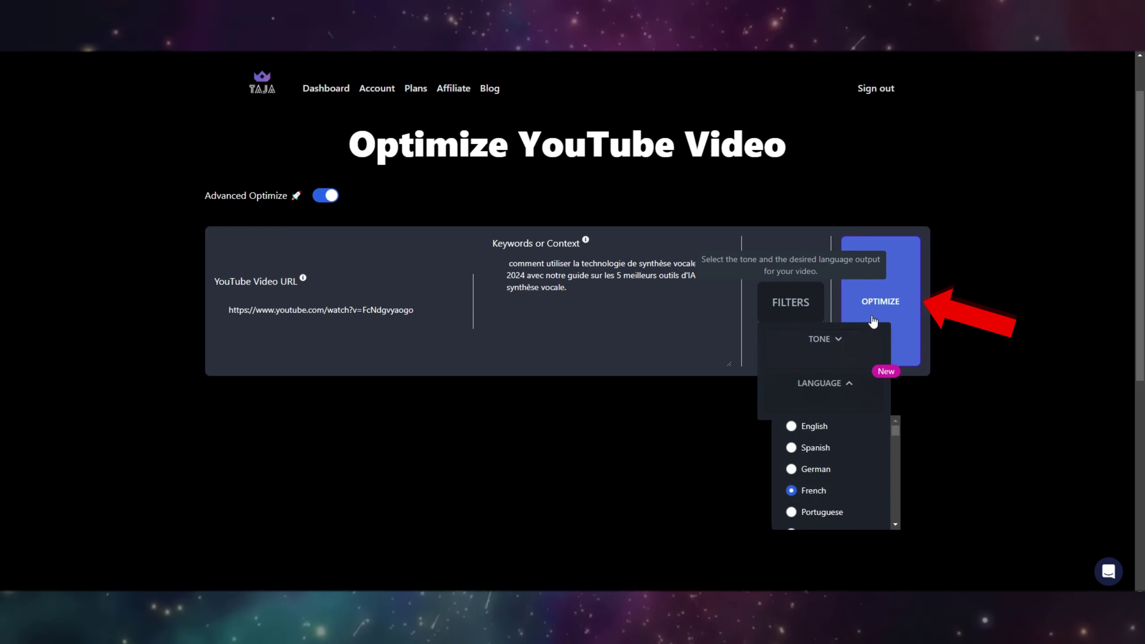
click(878, 297)
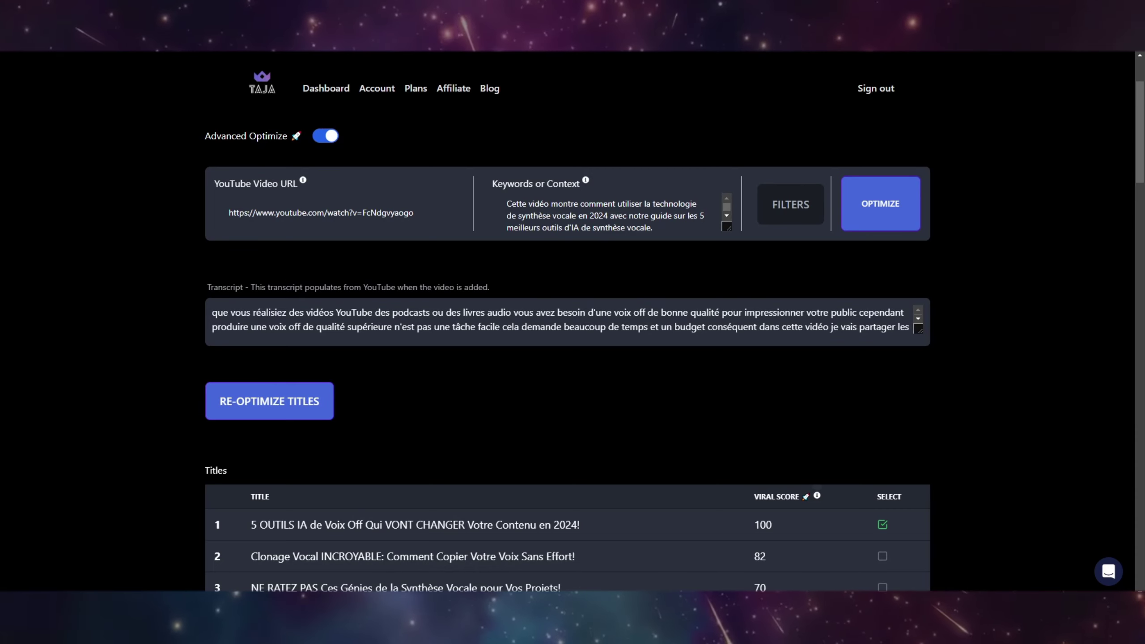
Enlarge the transcript box and read through the video's transcript
scroll(133, 381, up, 3)
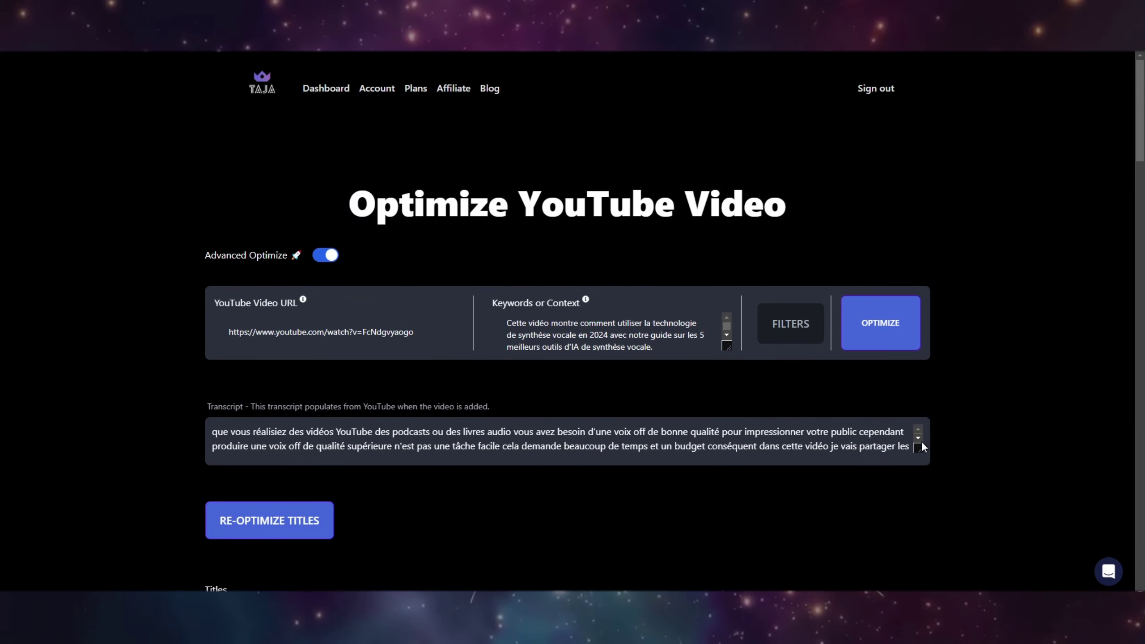
drag(921, 446, 919, 582)
scroll(994, 530, down, 4)
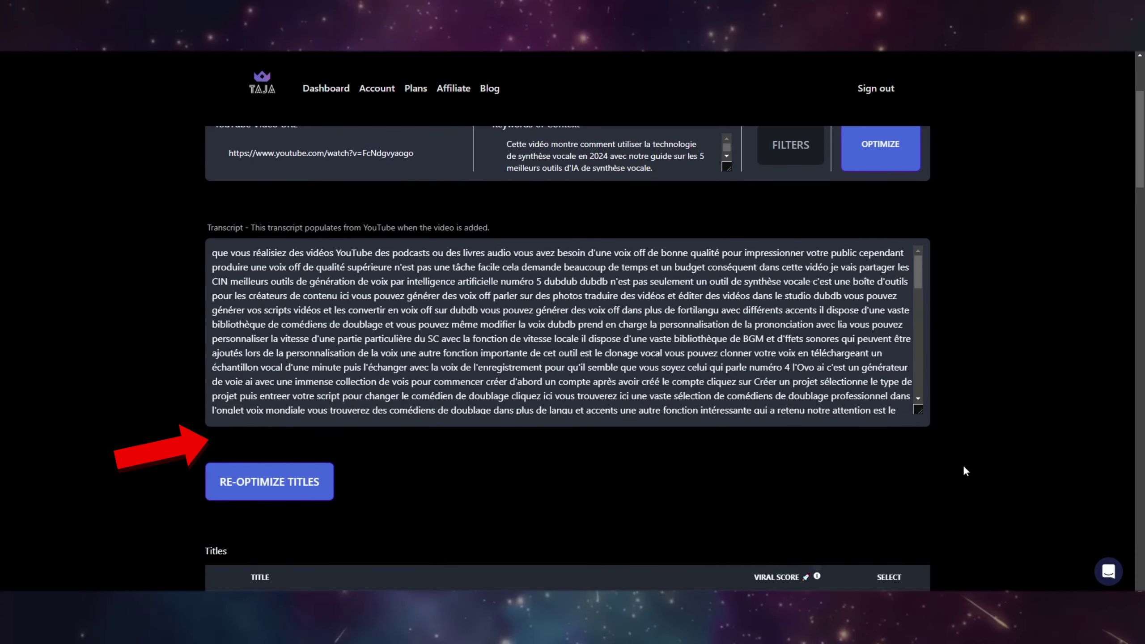
scroll(522, 289, down, 3)
scroll(535, 338, down, 6)
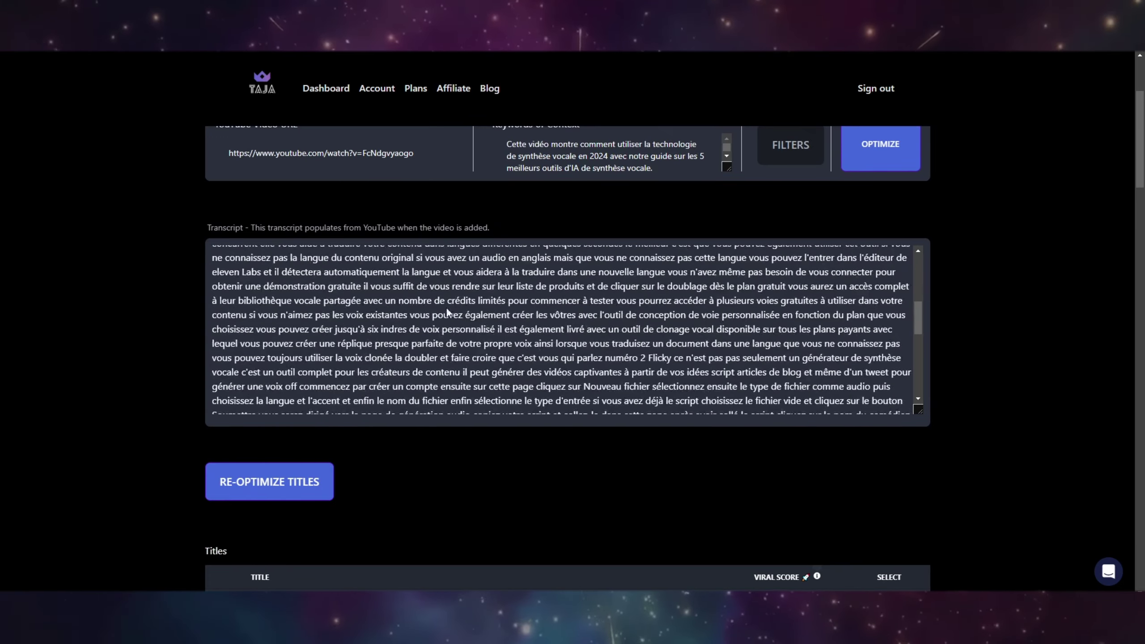
scroll(1017, 367, down, 8)
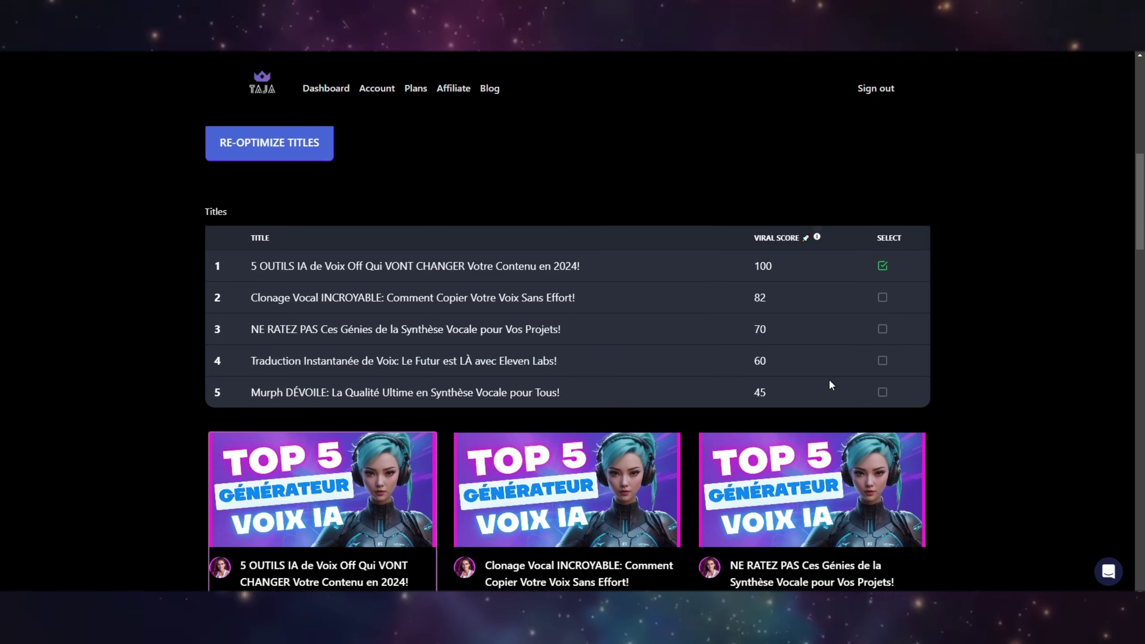
Review the generated titles with their viral scores and video previews
scroll(1007, 427, down, 5)
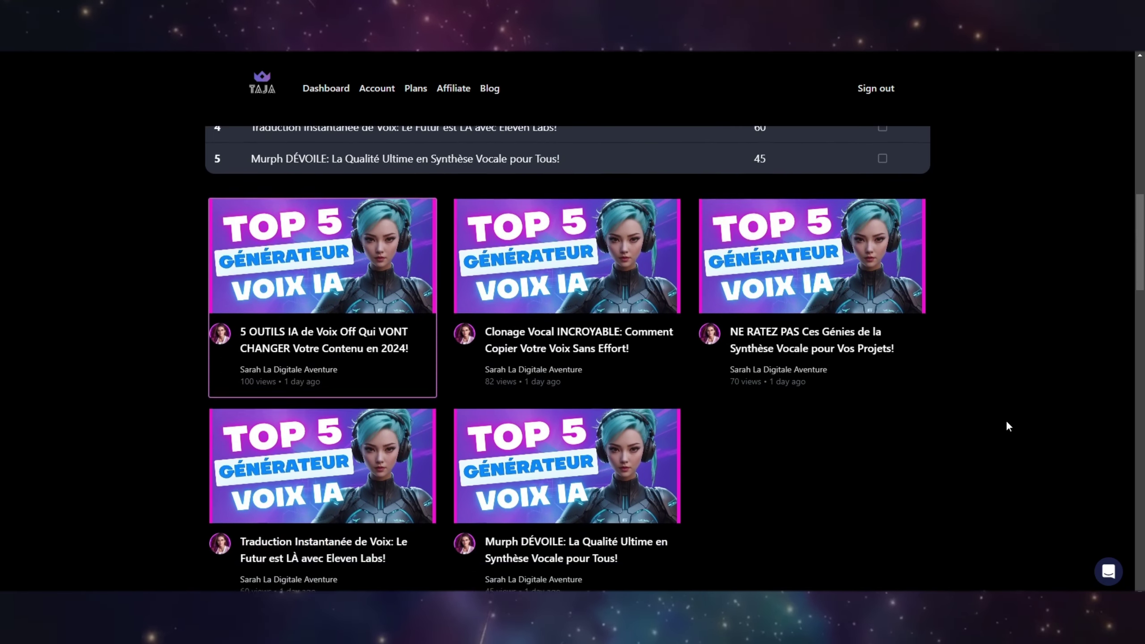
scroll(1007, 427, up, 2)
scroll(992, 426, down, 2)
scroll(947, 420, up, 6)
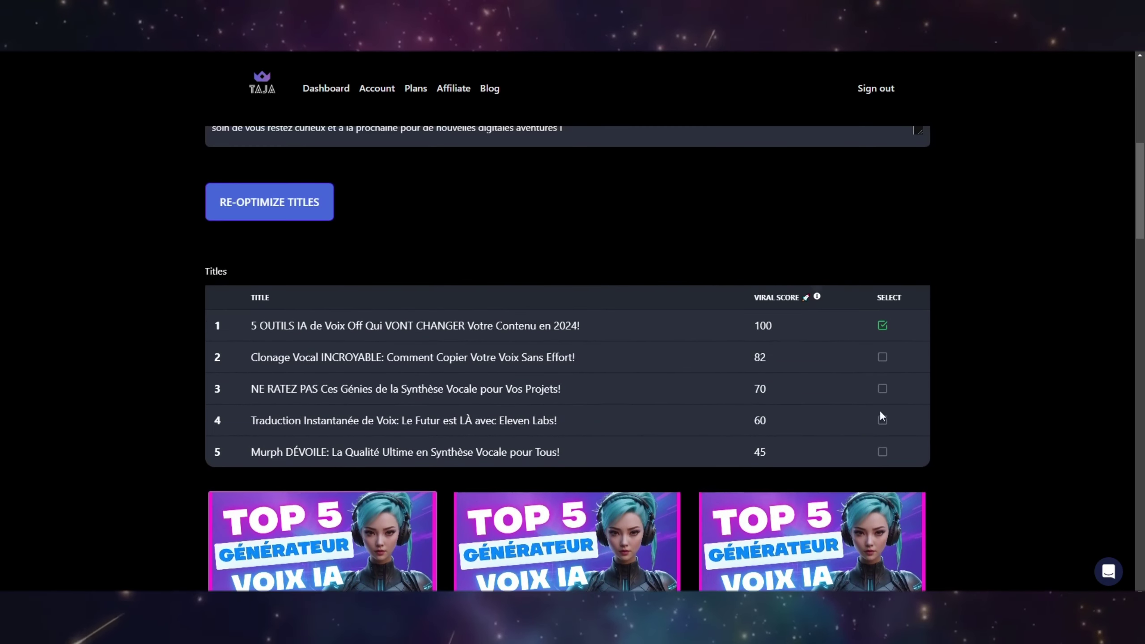
click(277, 202)
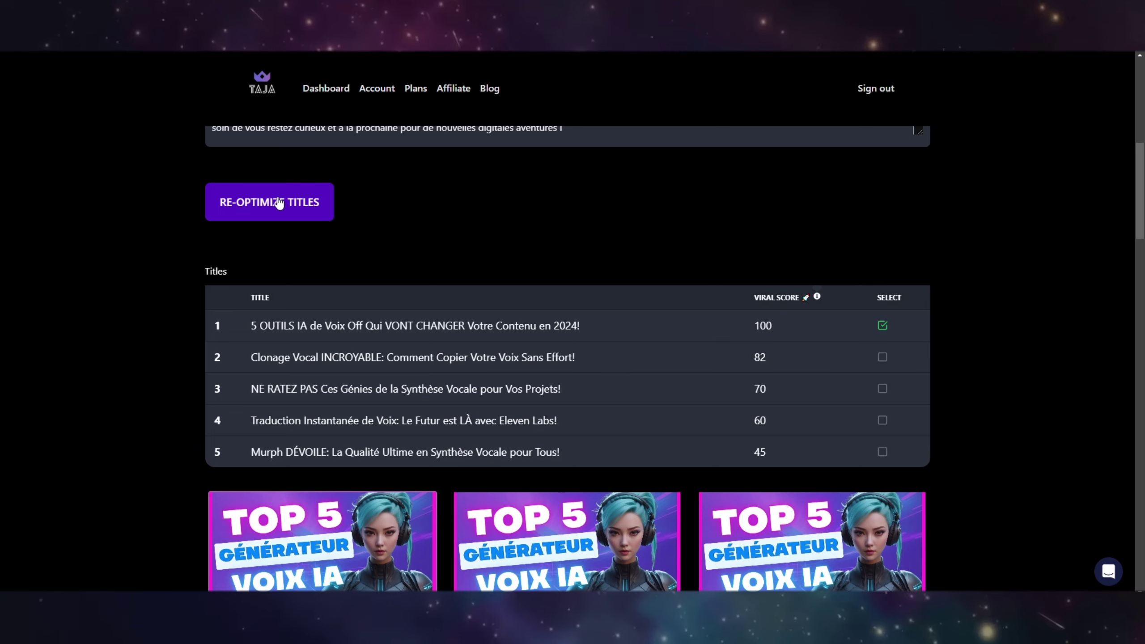
Select the title "Clonage Vocal INCROYABLE: Comment Copier Votre Voix Sans Effort!" and continue with it to generate a matching description
scroll(400, 388, down, 8)
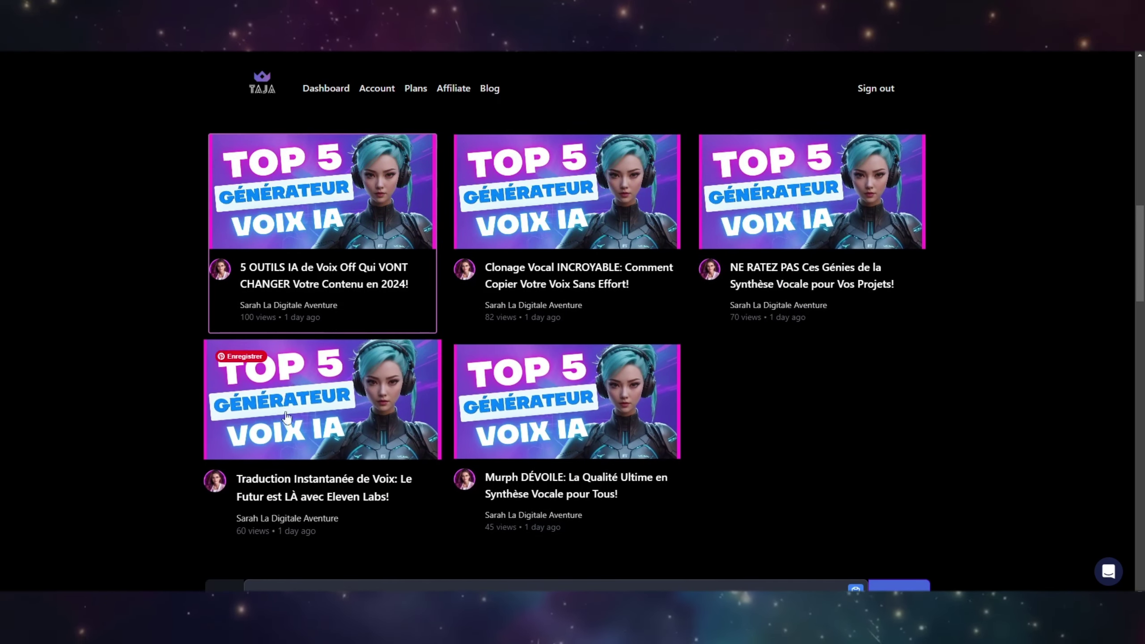
click(547, 250)
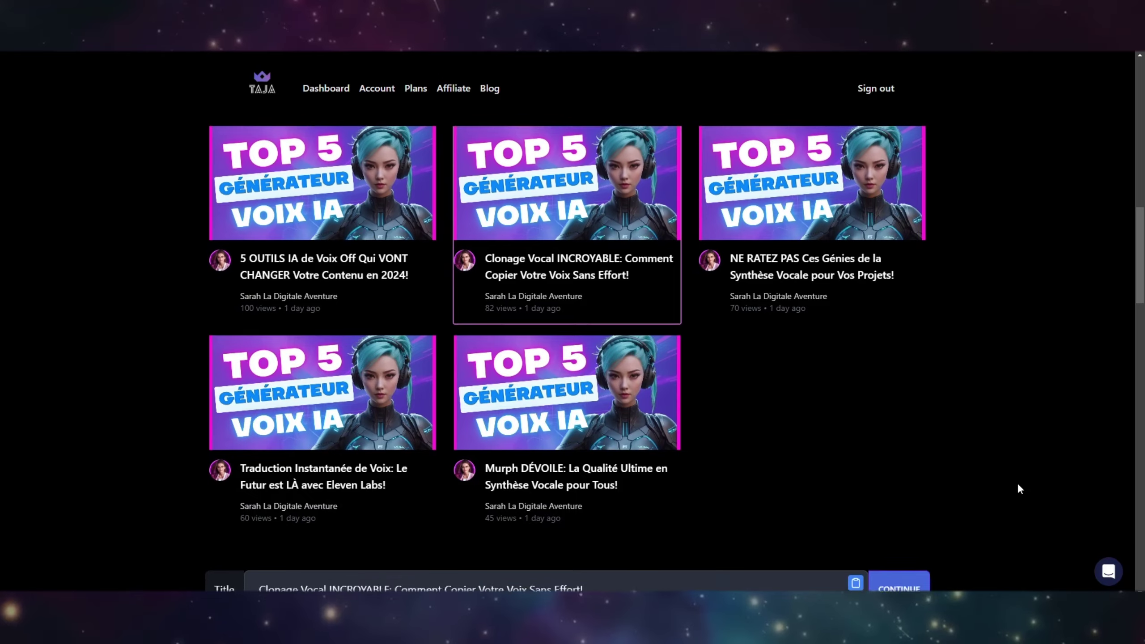
scroll(1018, 483, down, 4)
scroll(1018, 483, down, 1)
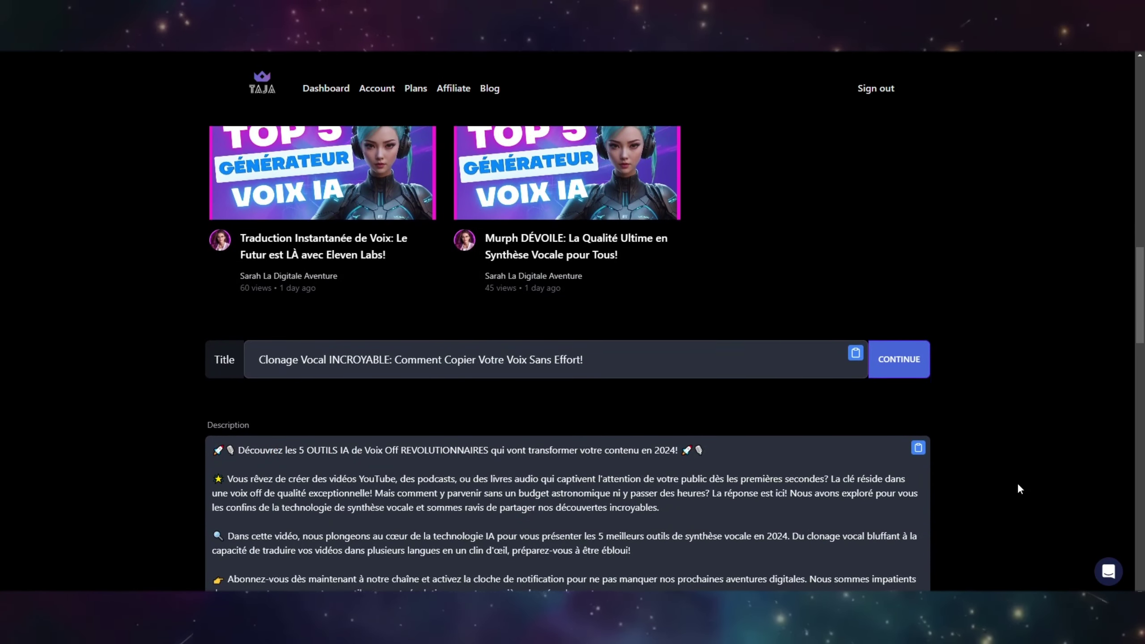
scroll(1017, 482, down, 4)
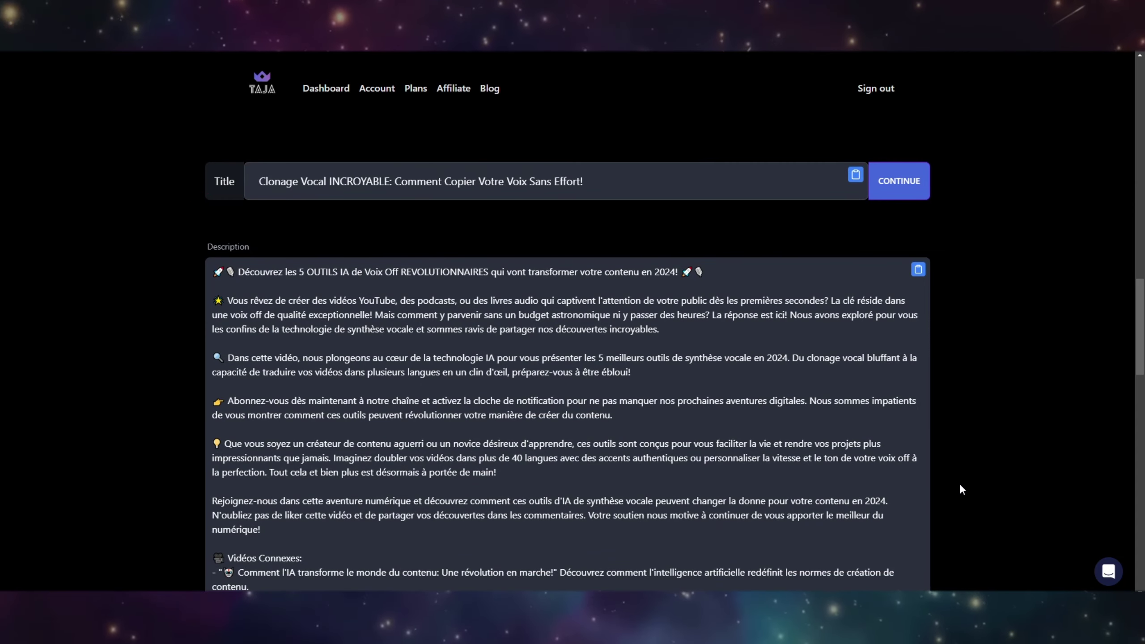
scroll(968, 237, up, 1)
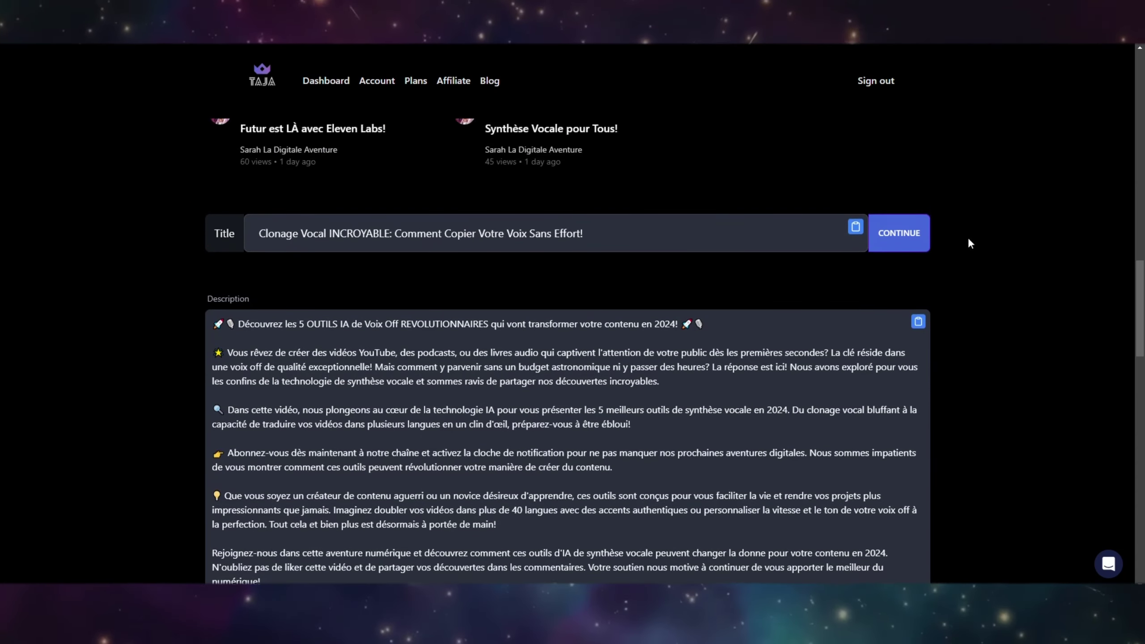
click(898, 247)
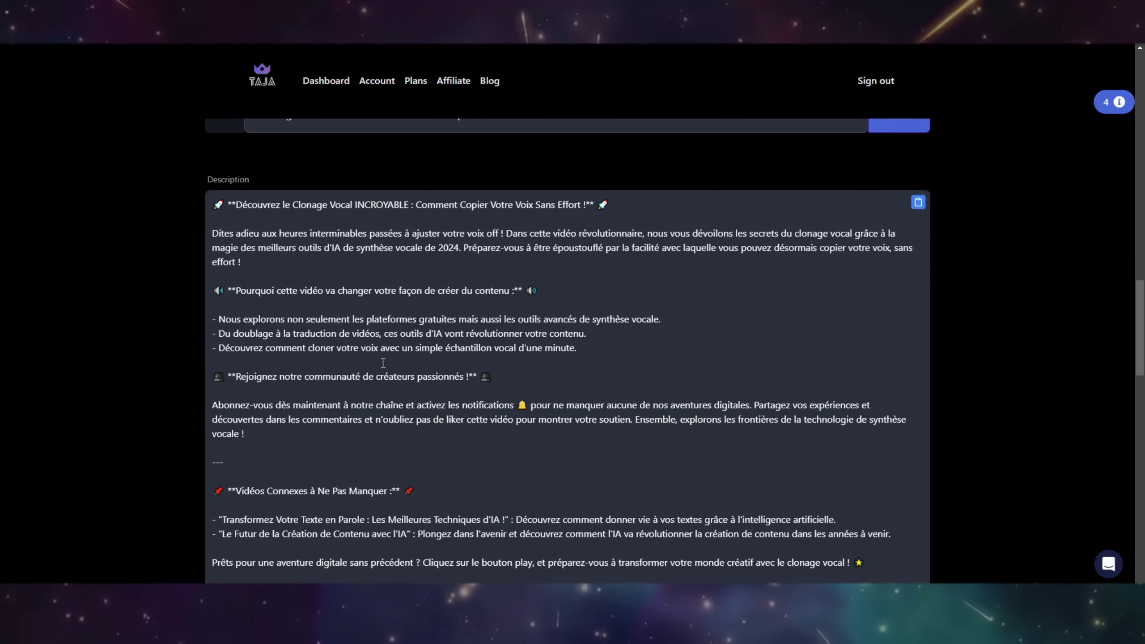
Examine the generated description, including its related videos, hashtags and timestamped chapters
click(416, 404)
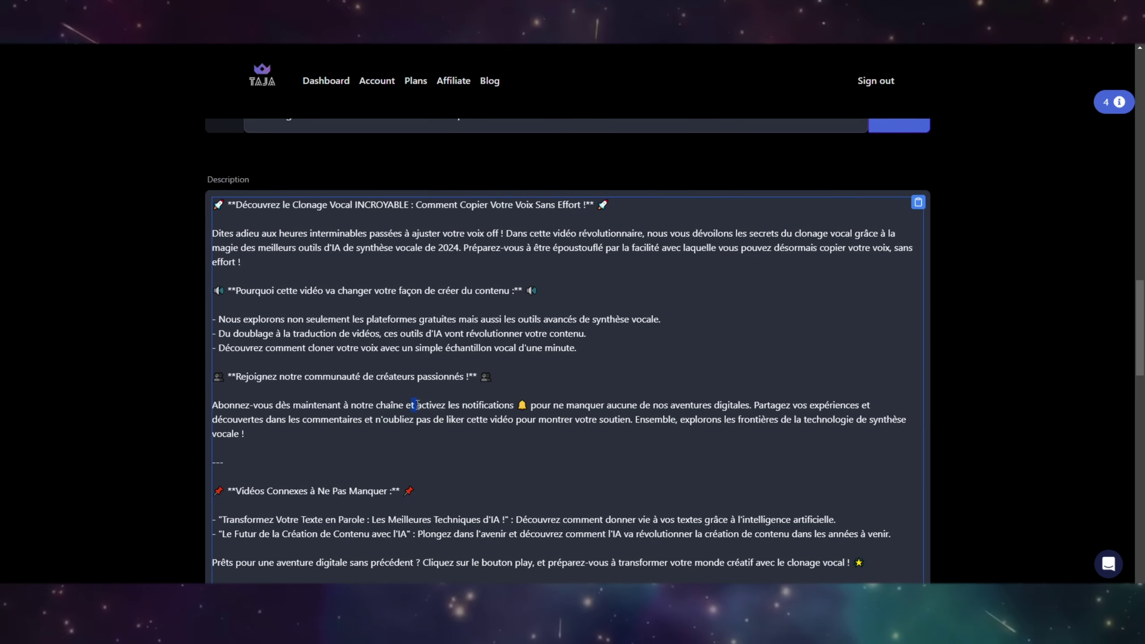
scroll(439, 397, down, 3)
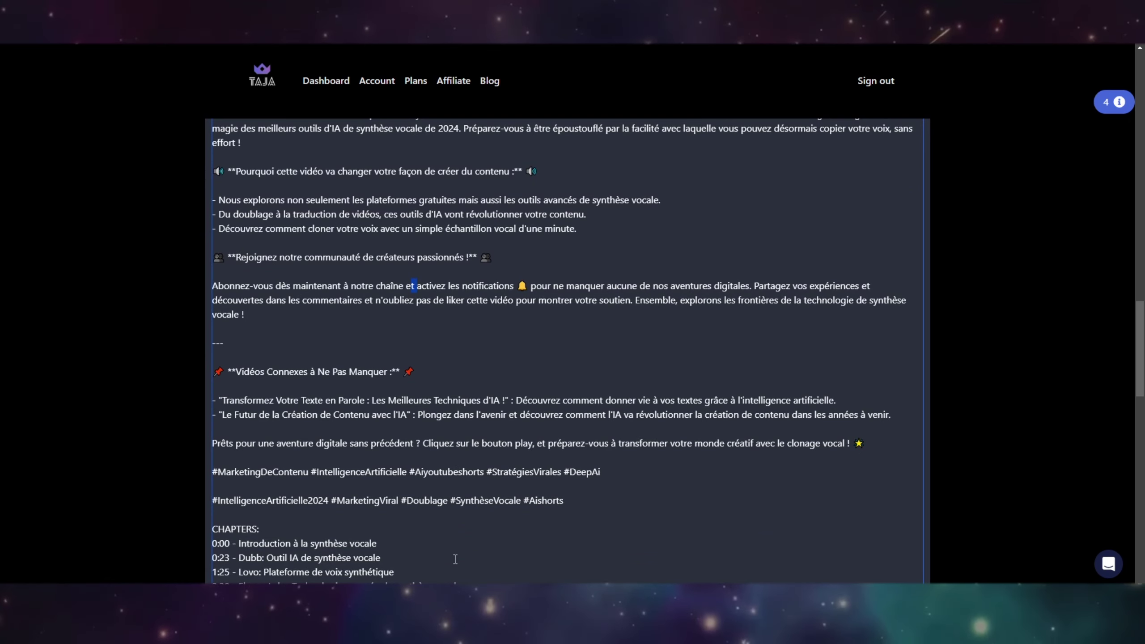
scroll(256, 446, down, 3)
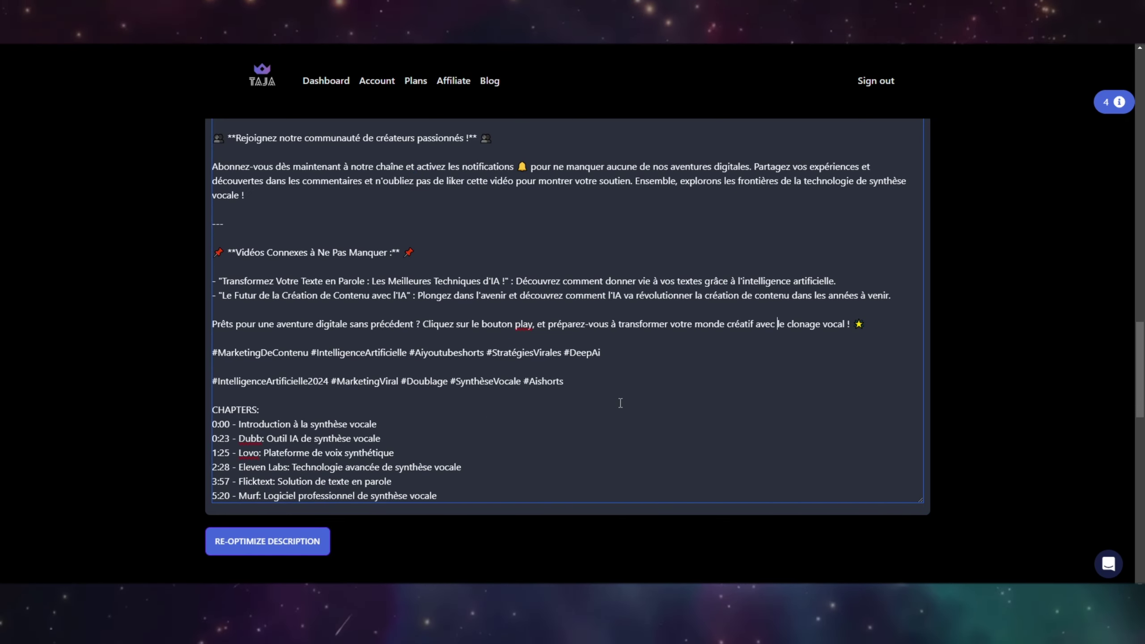
drag(249, 377, 204, 357)
drag(437, 496, 207, 424)
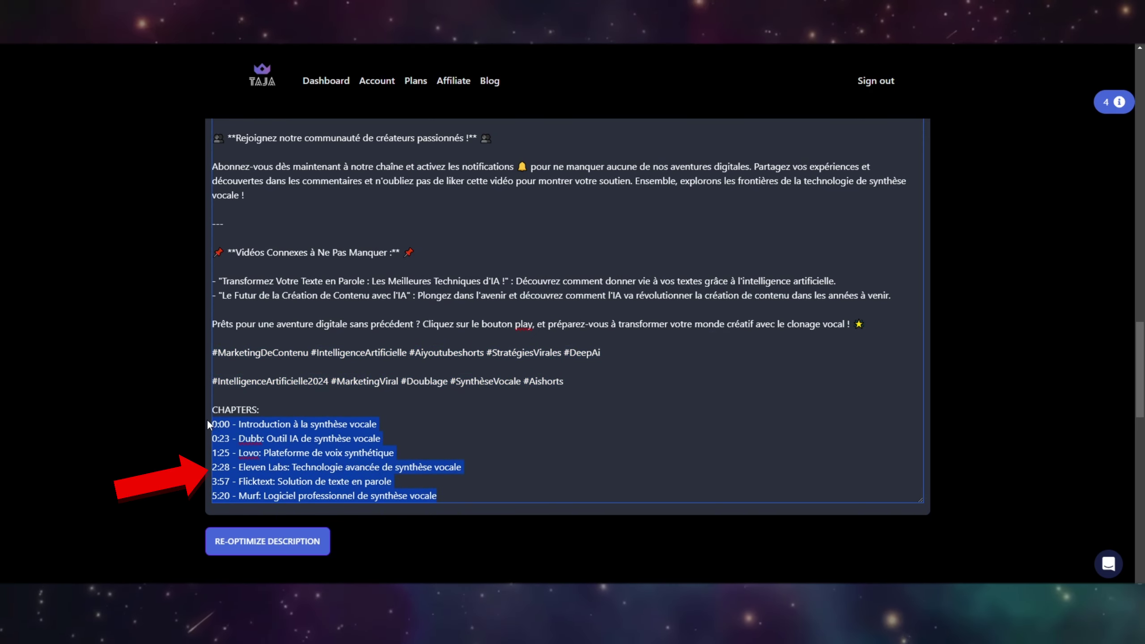
click(276, 447)
scroll(501, 455, down, 1)
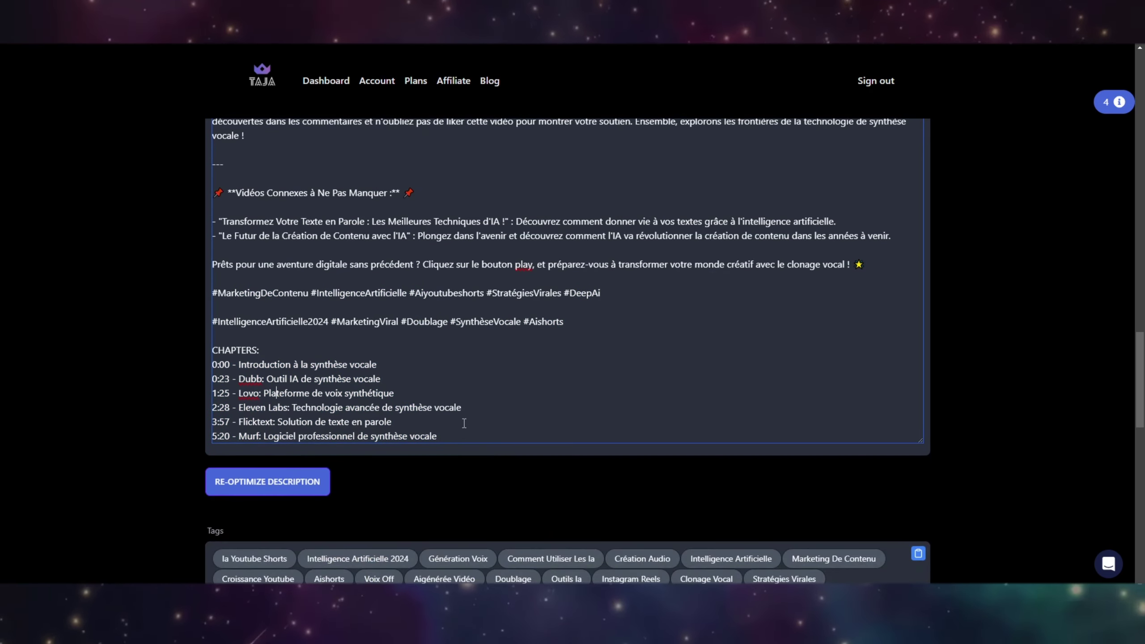
drag(455, 434, 263, 355)
click(353, 378)
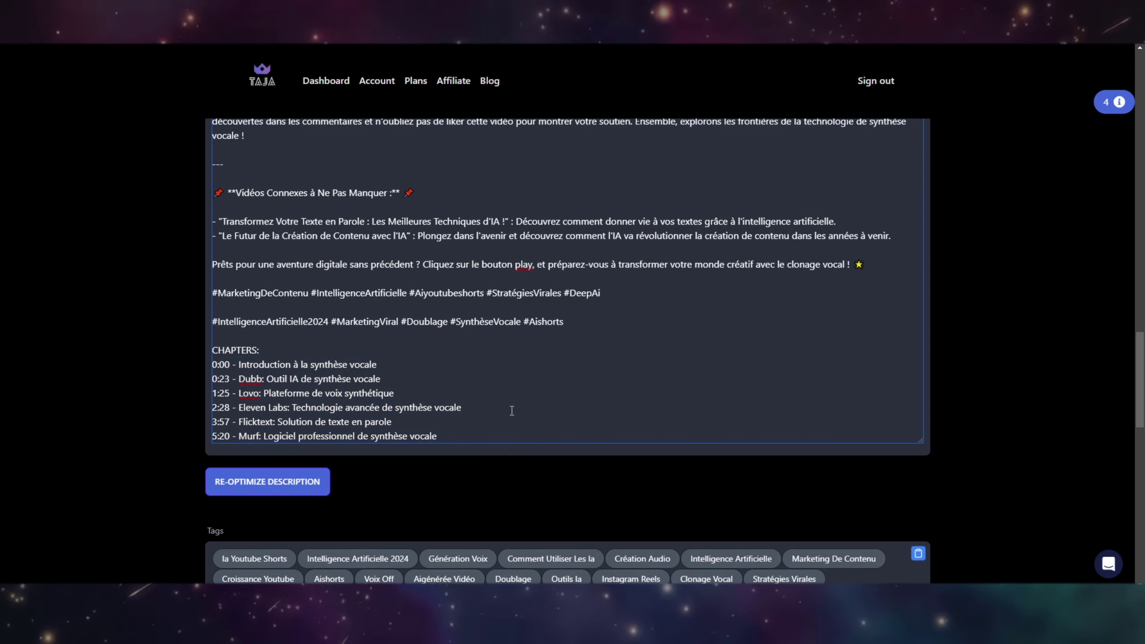
click(566, 418)
Check the generated tags, and generate thumbnail visuals for the selected title
scroll(566, 418, down, 5)
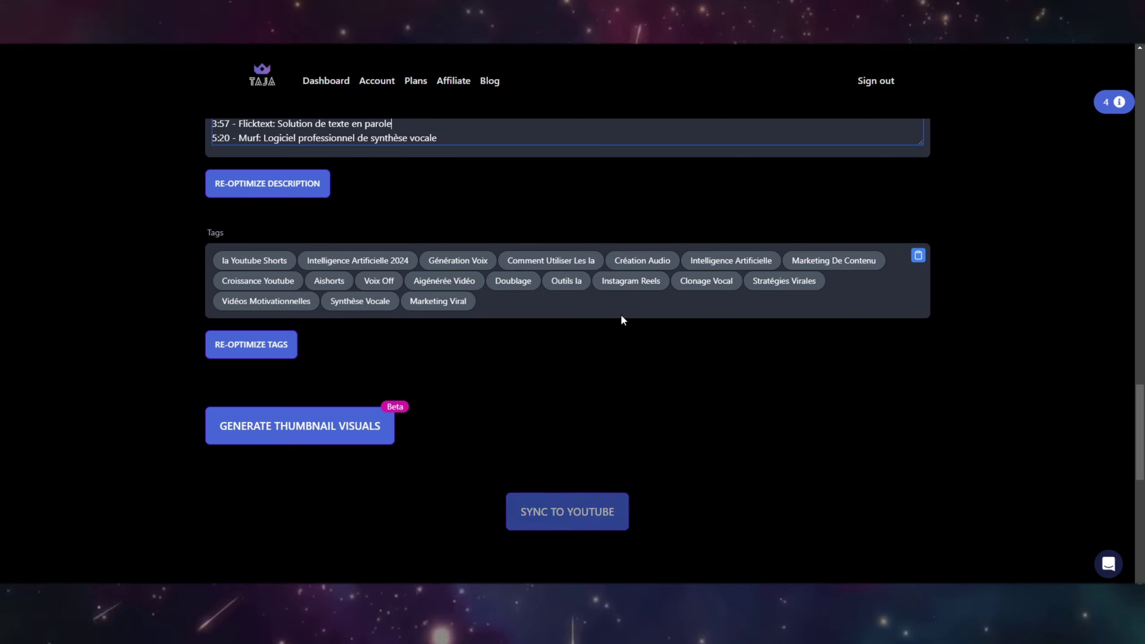
scroll(504, 386, down, 4)
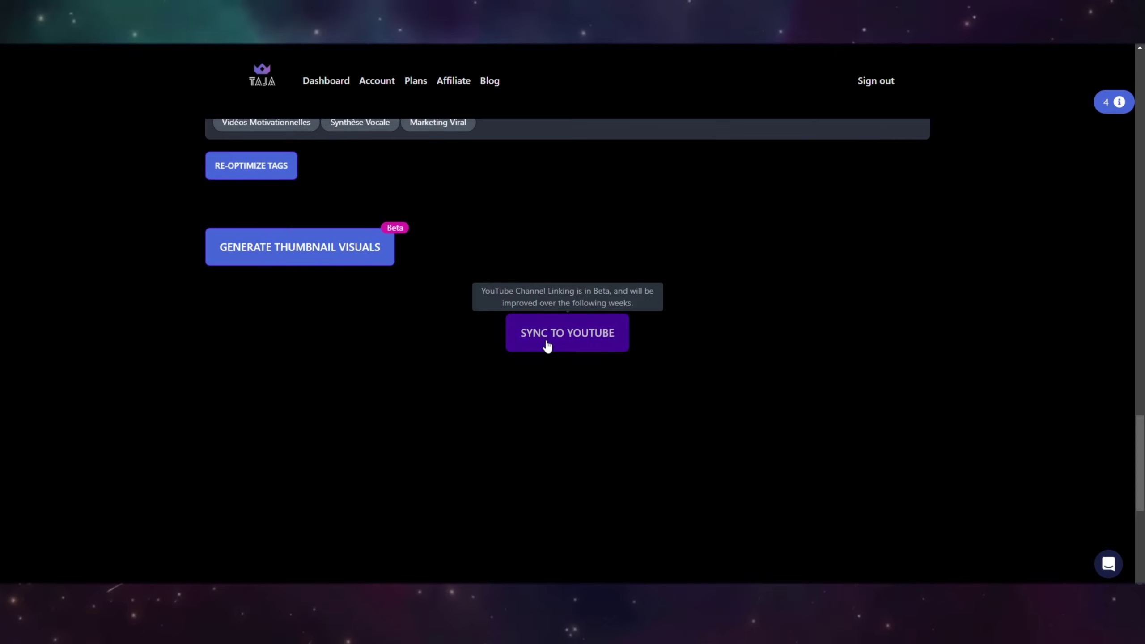
scroll(358, 349, up, 3)
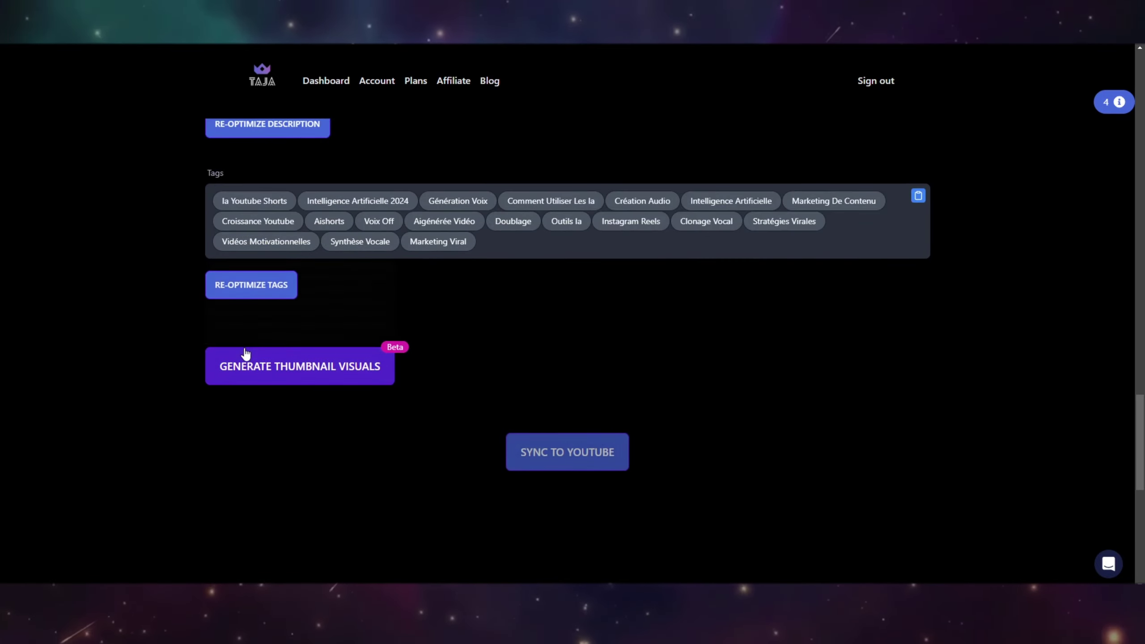
click(312, 380)
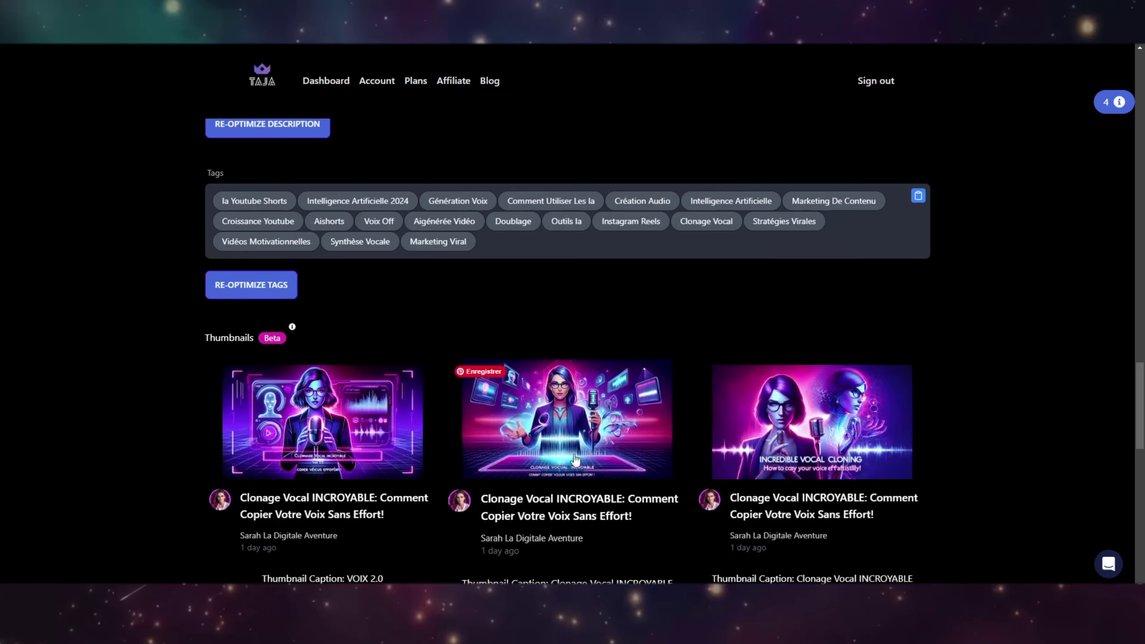
scroll(983, 437, down, 3)
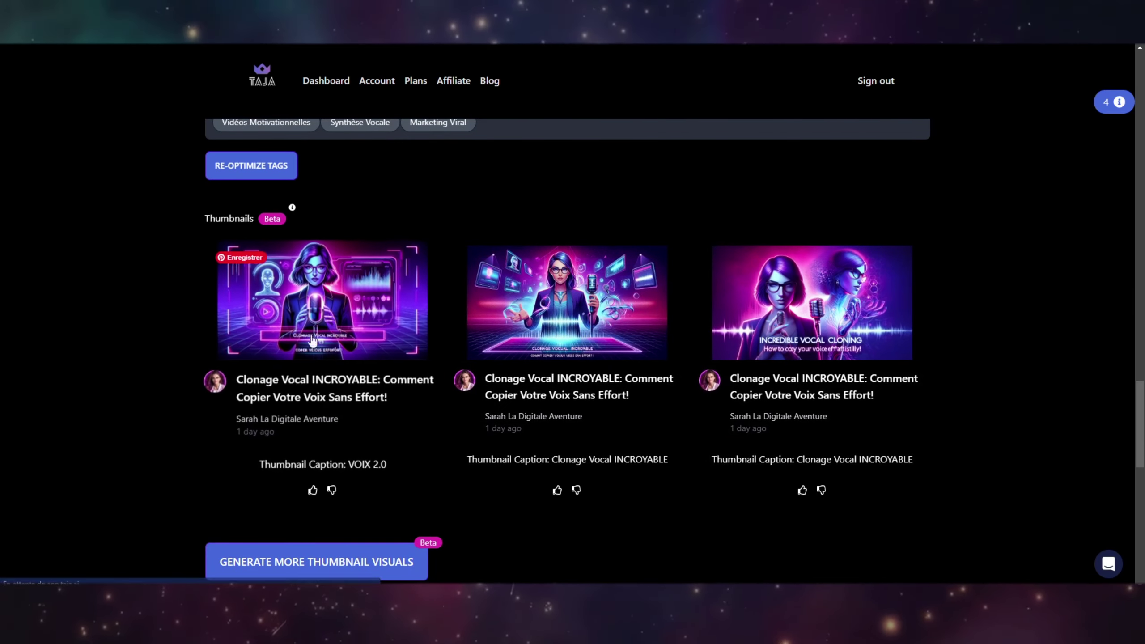
Preview the first two generated thumbnails at full size
scroll(816, 514, down, 2)
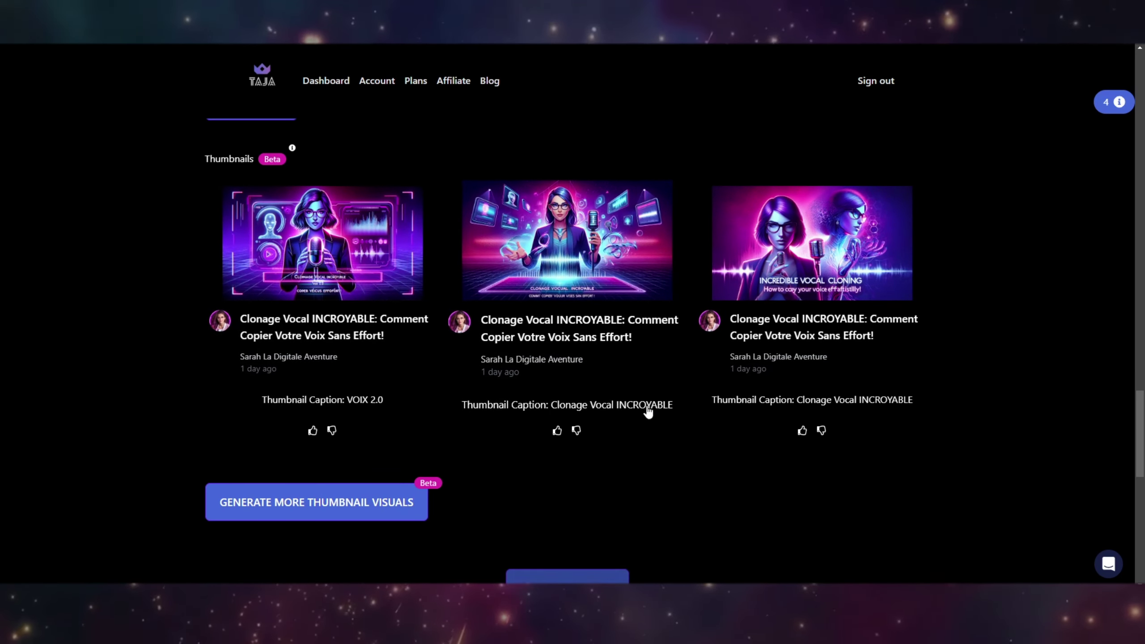
click(283, 281)
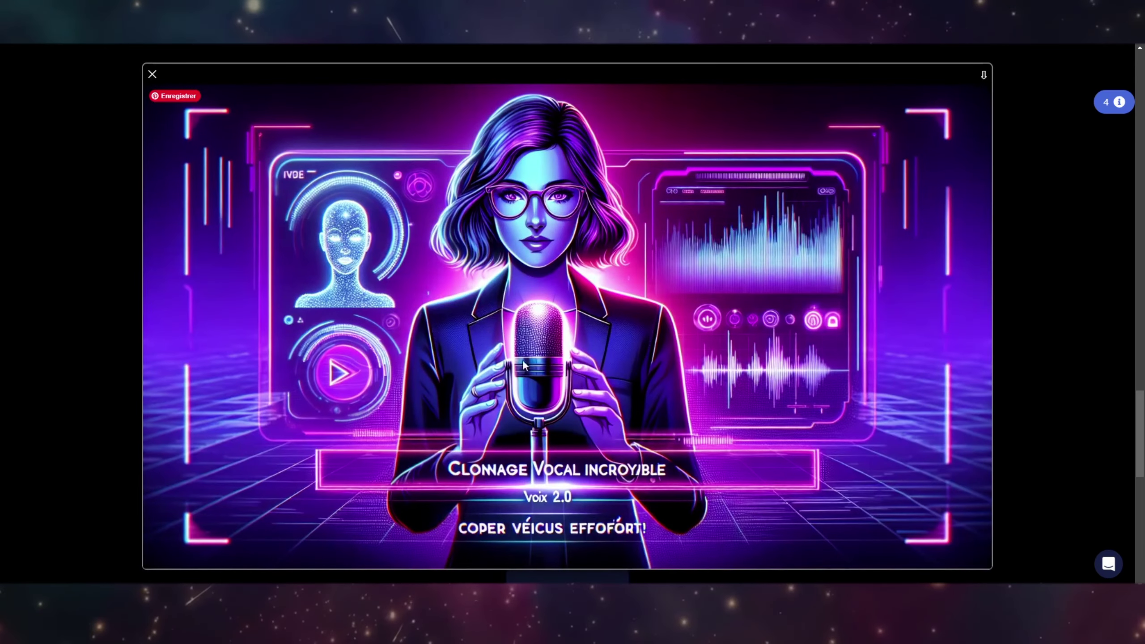
click(1045, 222)
click(559, 227)
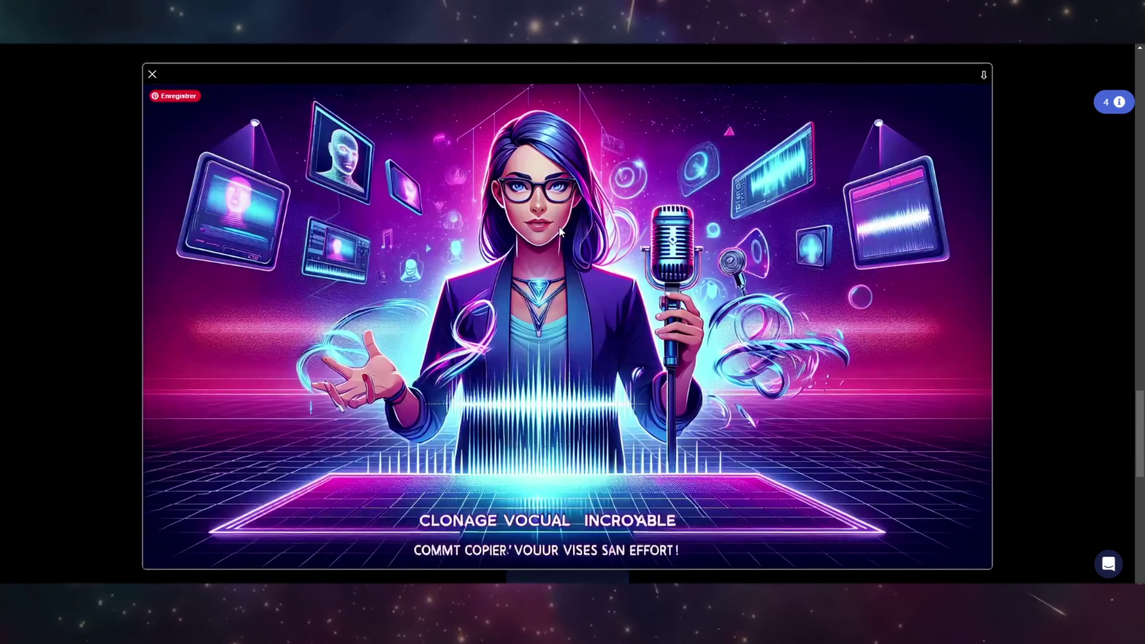
click(1098, 259)
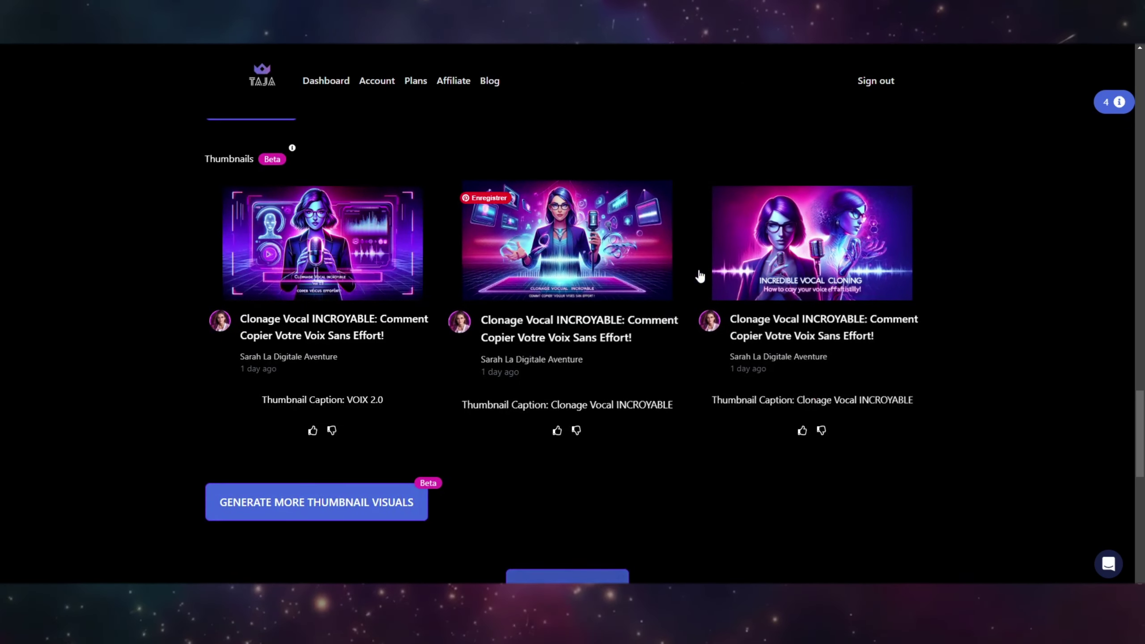
Generate more thumbnail visuals and preview each of the three new ones at full size
scroll(379, 334, down, 4)
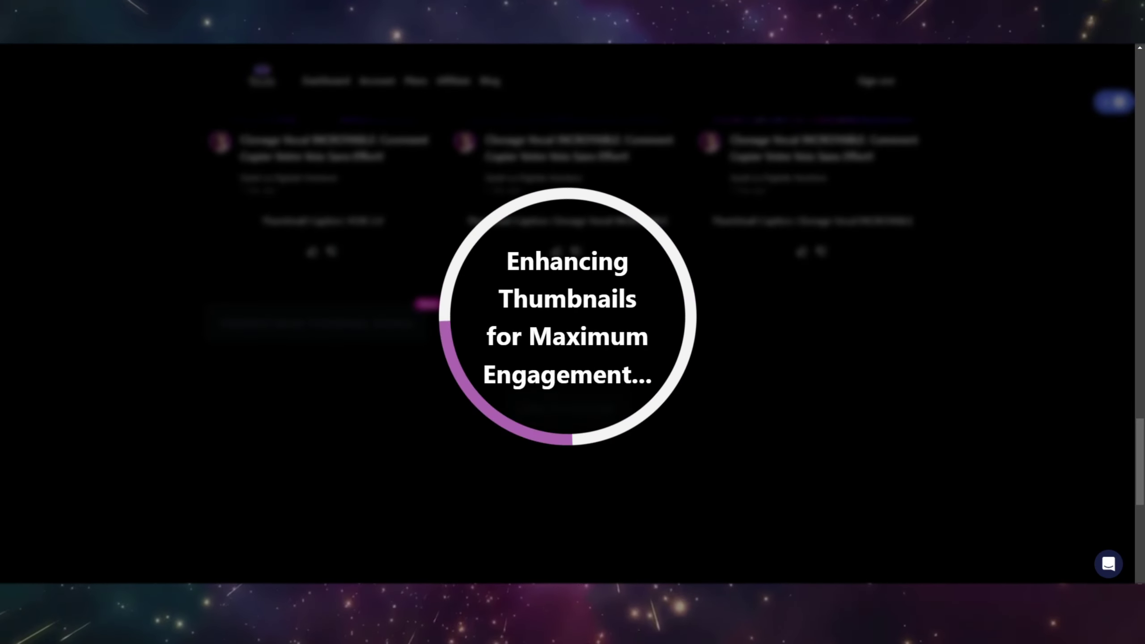
click(374, 420)
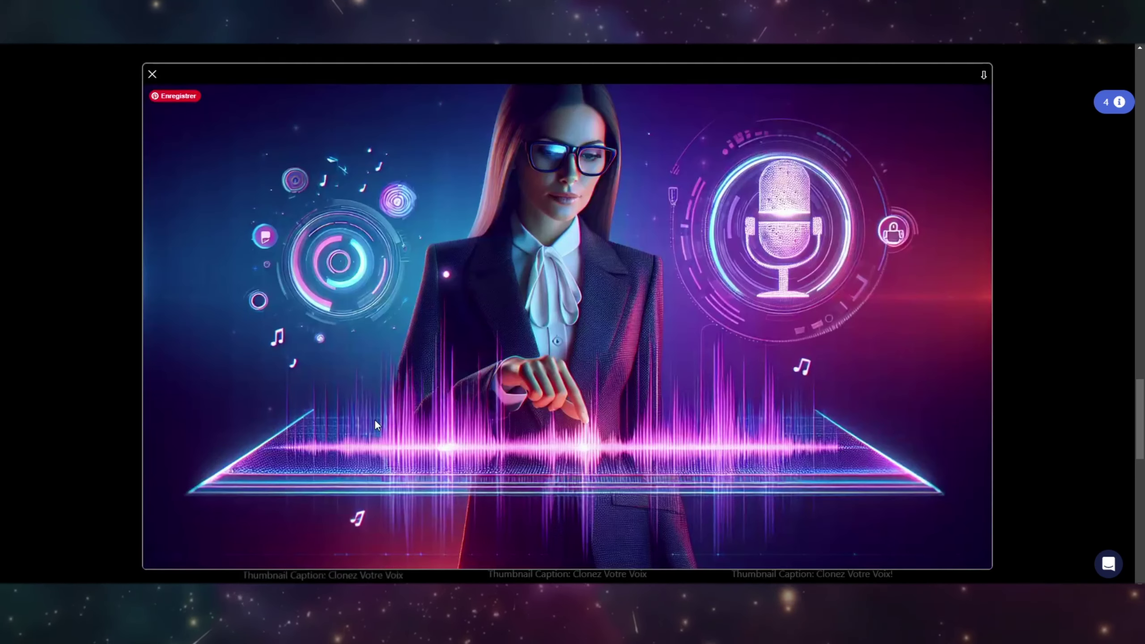
click(1011, 350)
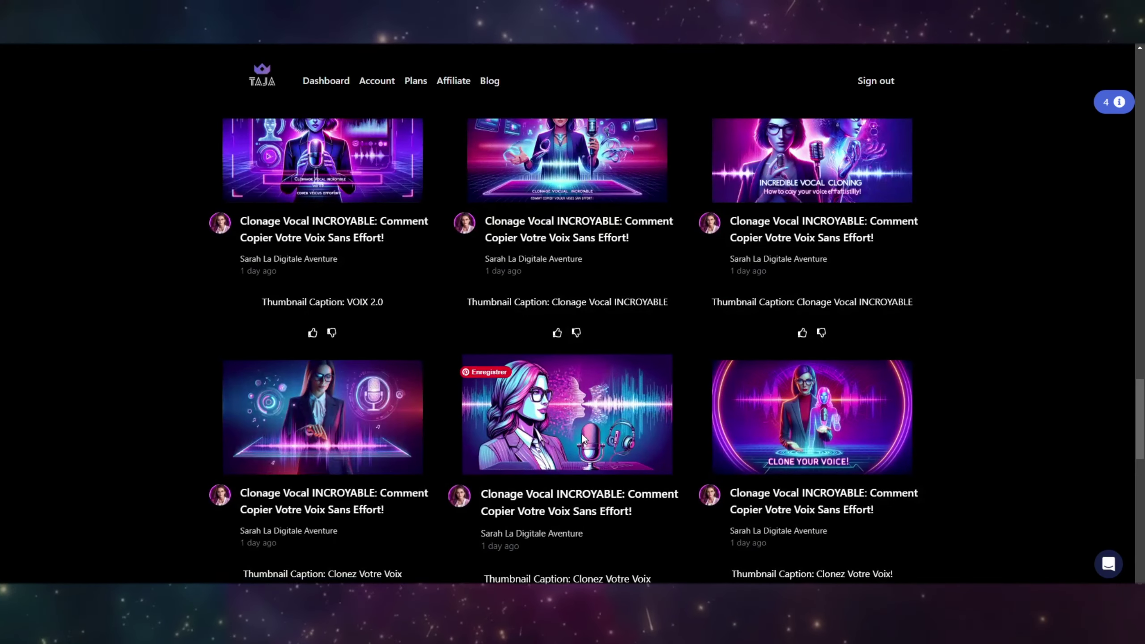
click(567, 418)
click(1060, 352)
click(906, 444)
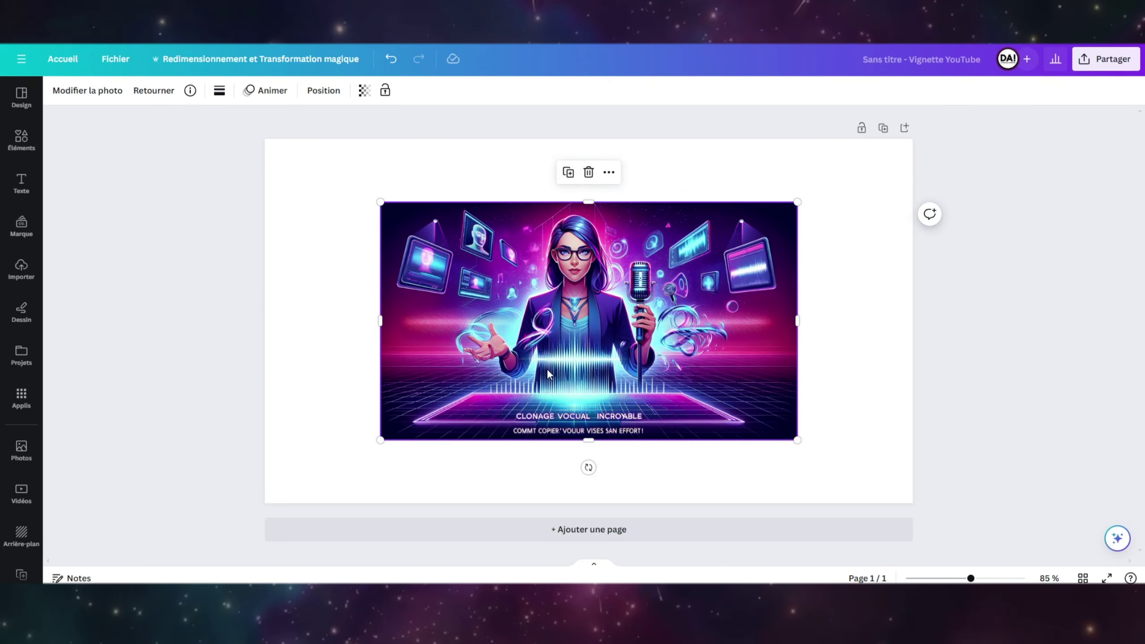
Switch to Canva and enlarge the generated thumbnail of the woman with the microphone to fill the whole YouTube thumbnail page
right_click(469, 409)
drag(469, 410, 353, 346)
drag(683, 378, 916, 507)
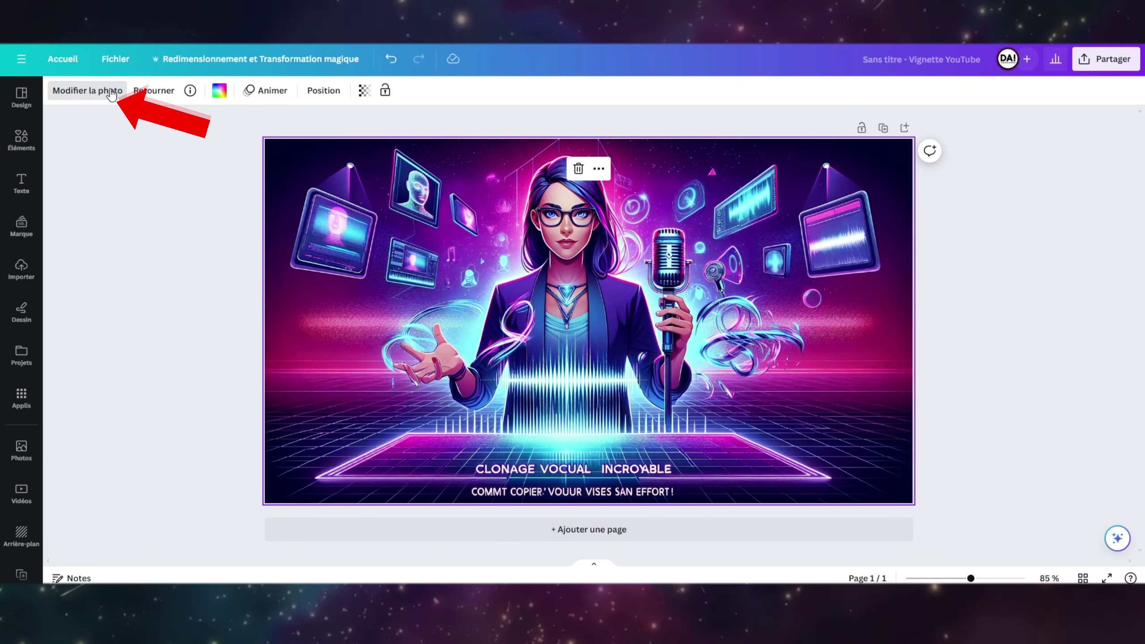
Erase the illustrated woman and her microphone from the background image using Gomme magique with a brush size of 49
click(86, 91)
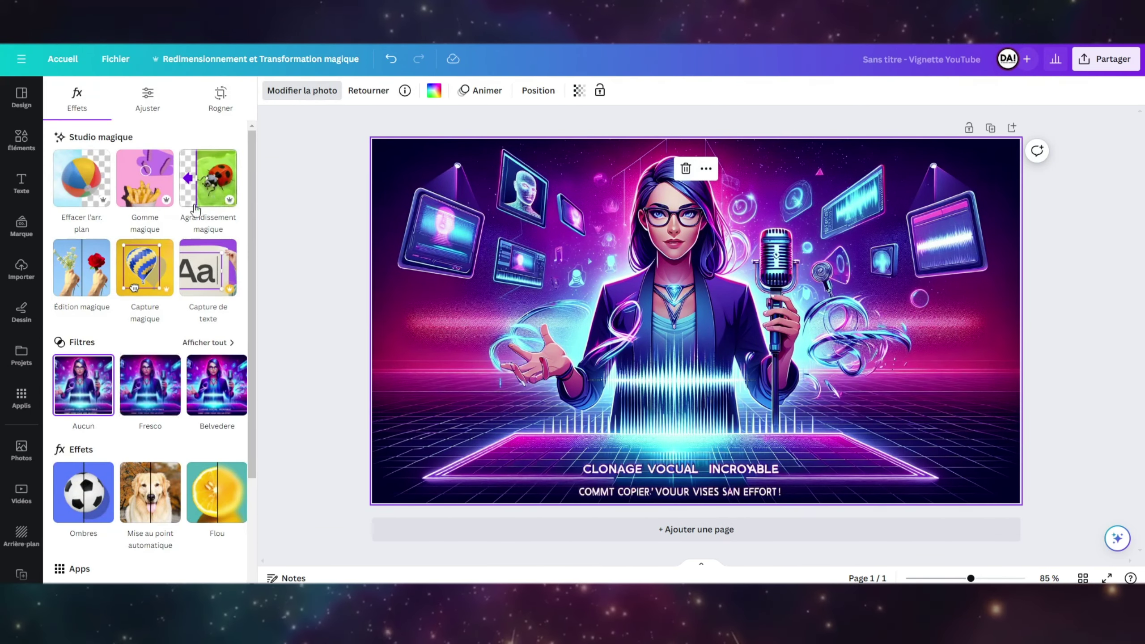
click(140, 186)
mouse_move(762, 246)
mouse_down()
mouse_move(713, 253)
mouse_move(572, 431)
mouse_move(722, 312)
mouse_move(794, 420)
mouse_move(586, 446)
mouse_move(797, 297)
mouse_move(798, 275)
mouse_up()
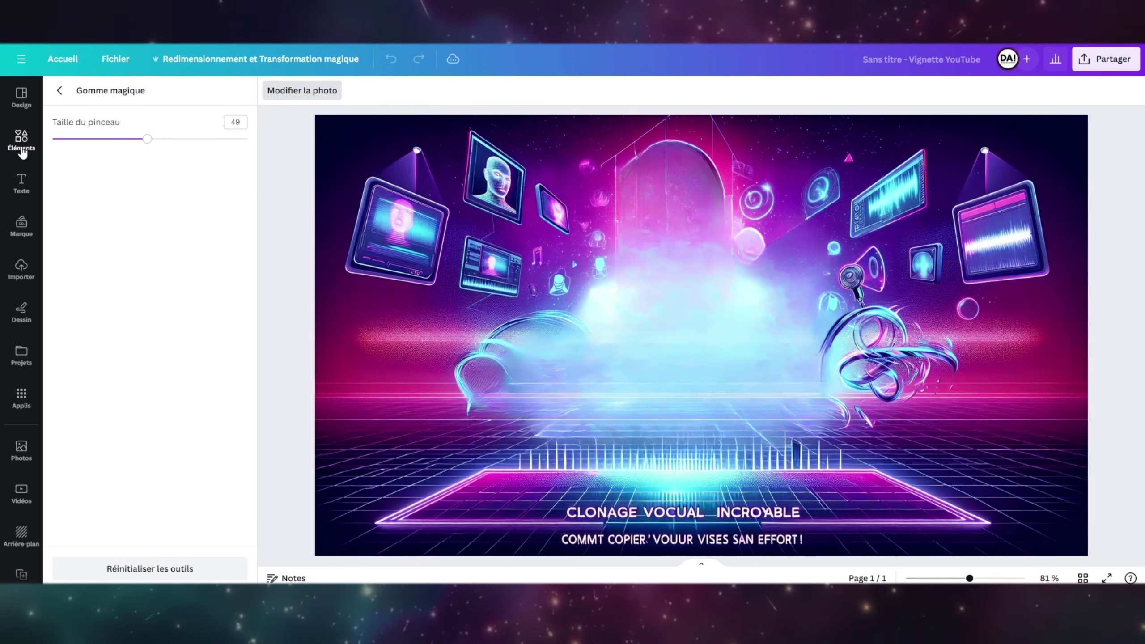
Insert the uploaded portrait of the woman with glasses in the pink office over the background image
click(21, 141)
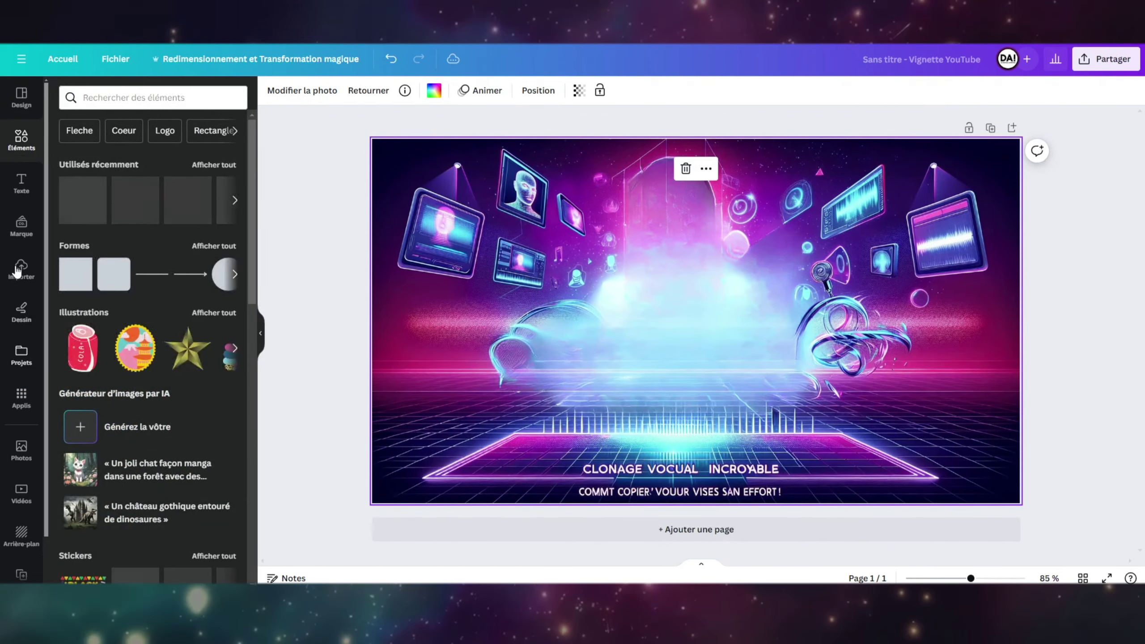
click(18, 269)
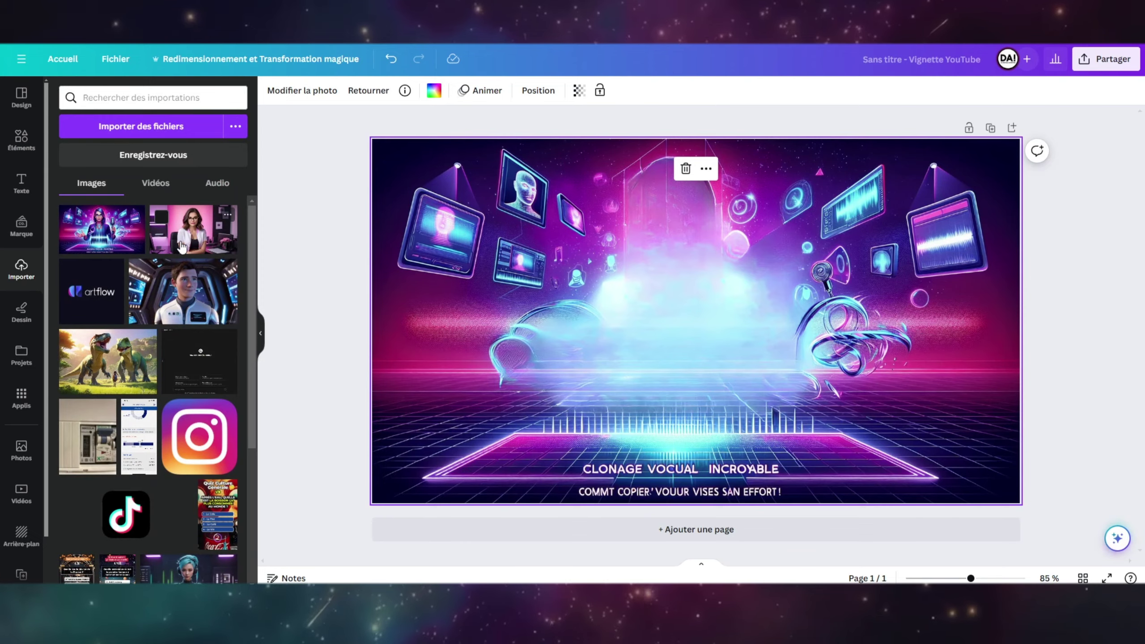
click(182, 248)
Isolate the woman from the office portrait with Capture magique and enlarge her cutout in the middle of the page
click(103, 92)
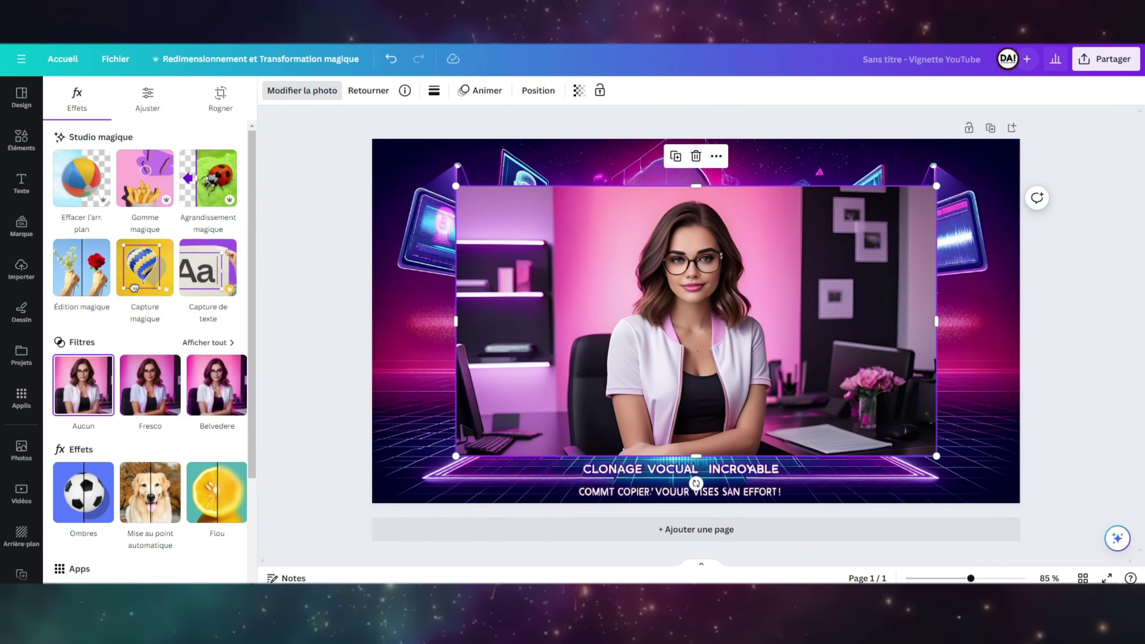
click(149, 279)
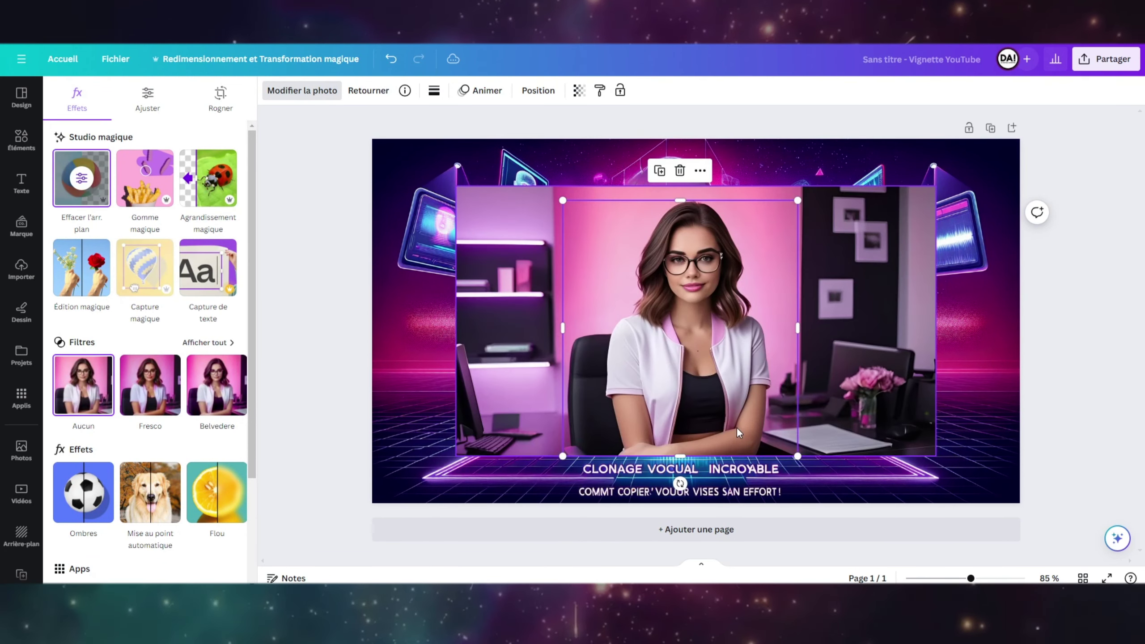
drag(629, 385, 583, 378)
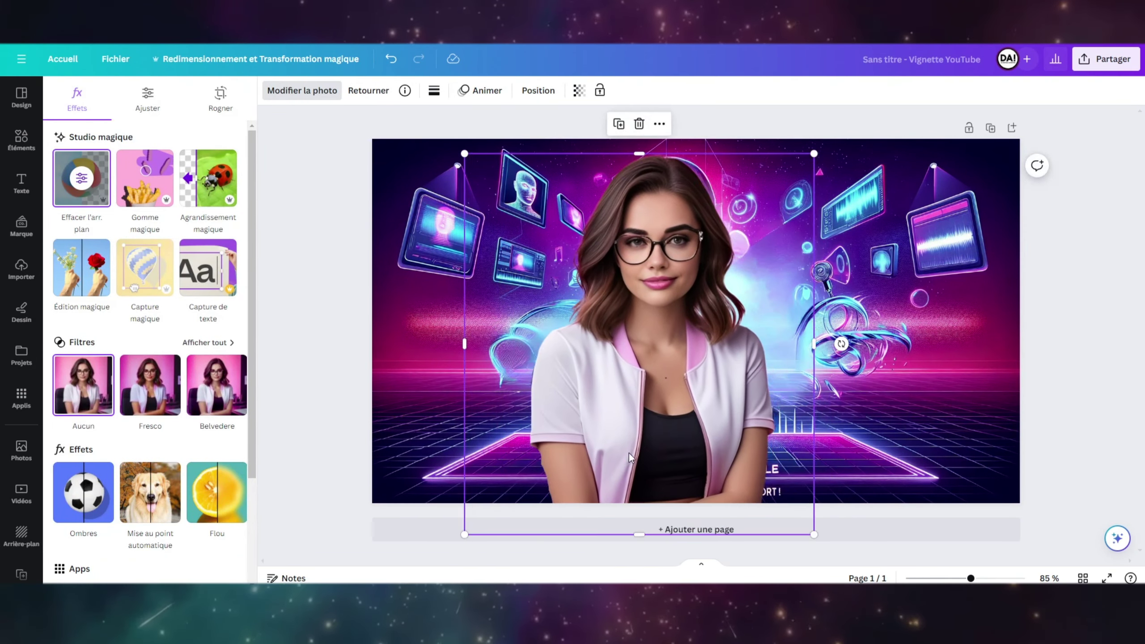
Adjust the woman cutout to temperature -23, tint 33, brightness 26 and contrast 1, and fine-tune its vibrance (Brillance)
click(149, 101)
drag(146, 274, 129, 277)
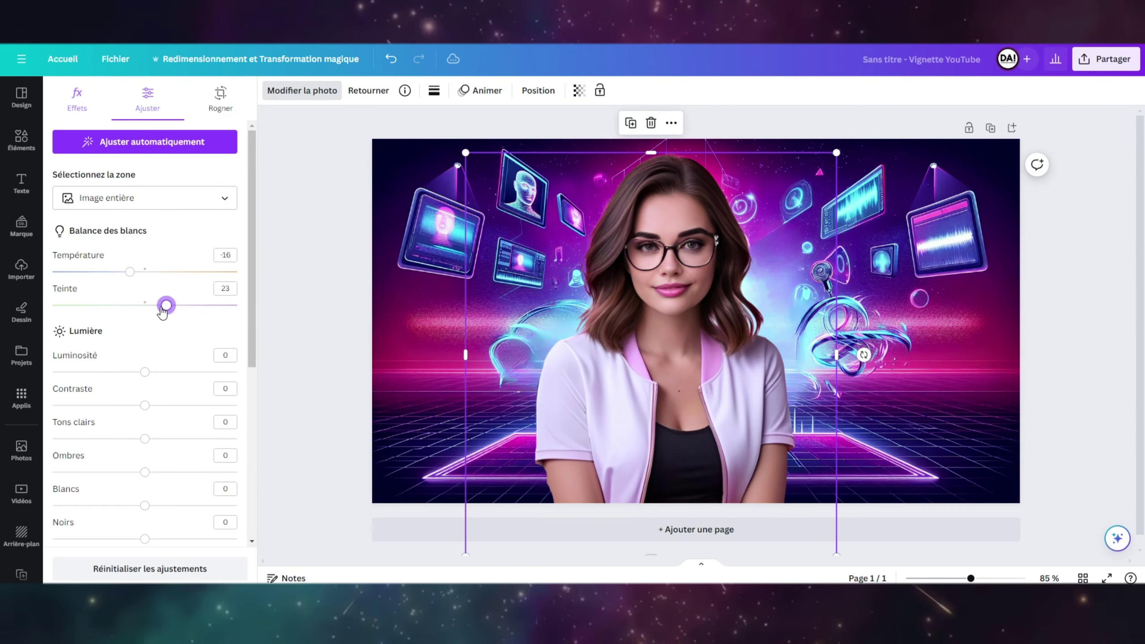
drag(163, 312, 160, 306)
drag(145, 372, 166, 408)
scroll(169, 412, down, 5)
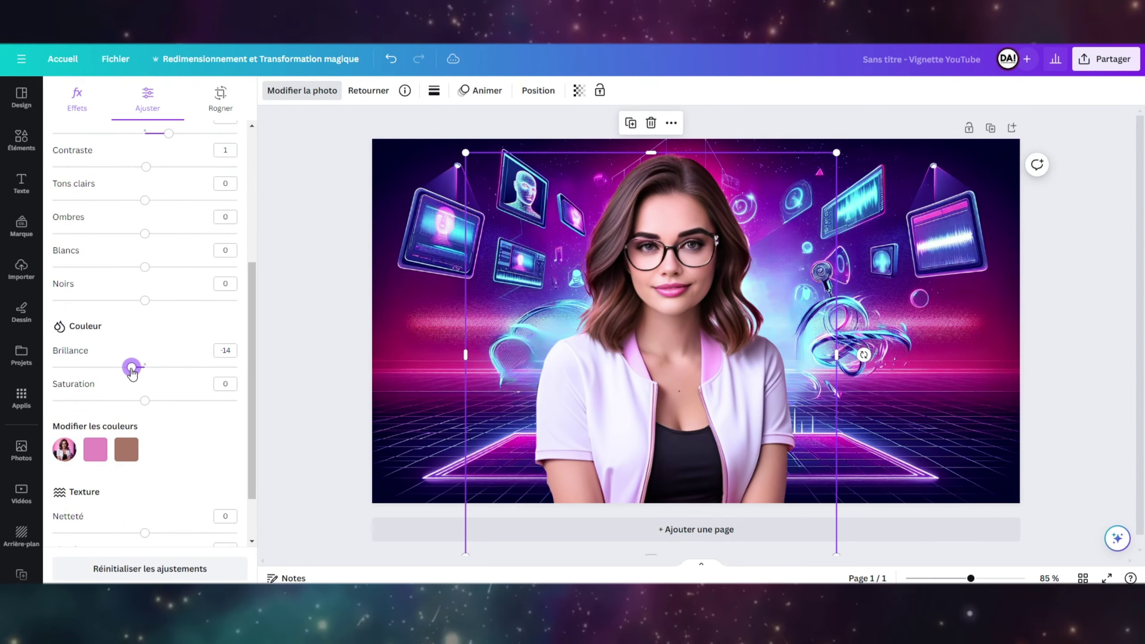
drag(131, 369, 152, 371)
scroll(156, 420, down, 2)
scroll(156, 419, up, 6)
drag(130, 273, 123, 274)
drag(161, 307, 188, 311)
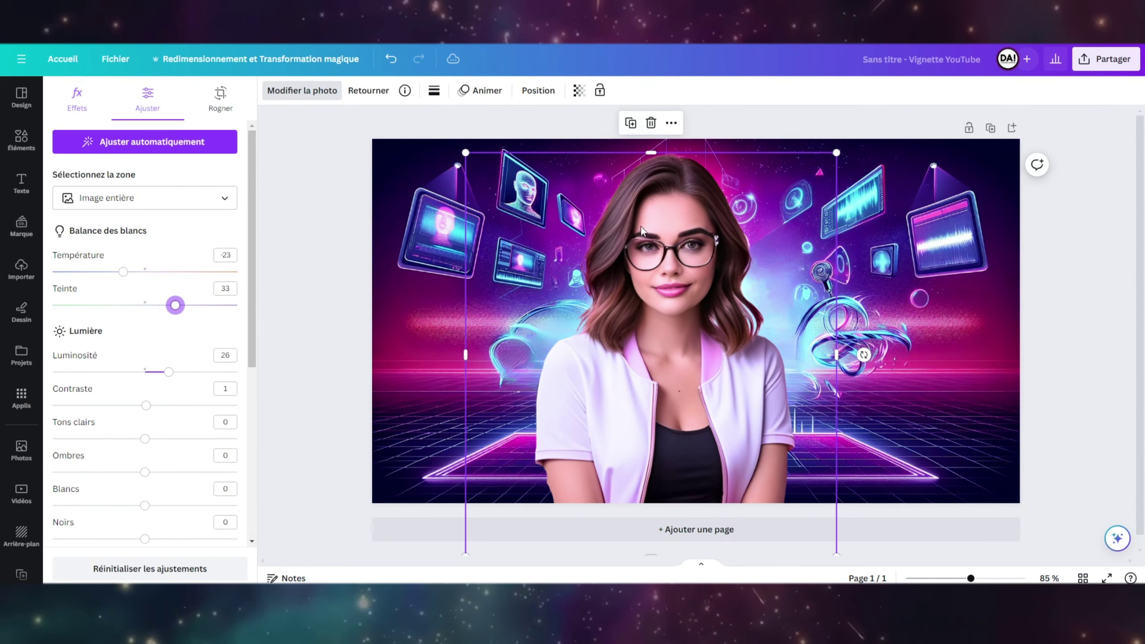
drag(642, 231, 646, 231)
Apply a cyan glow with the Ombres effect around the woman cutout and tune the glow's settings
click(80, 116)
scroll(145, 361, down, 2)
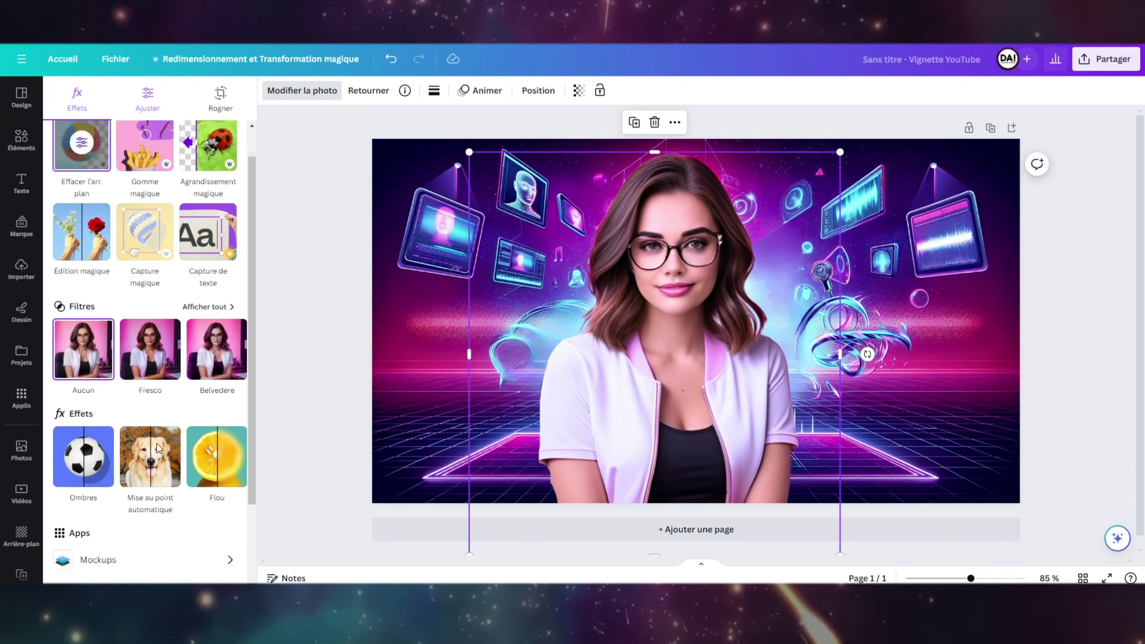
click(74, 532)
click(78, 246)
drag(150, 492, 217, 491)
mouse_move(81, 310)
mouse_down()
mouse_move(66, 310)
mouse_move(95, 310)
mouse_move(78, 310)
mouse_up()
drag(111, 348, 73, 348)
drag(628, 397, 629, 387)
drag(78, 310, 62, 310)
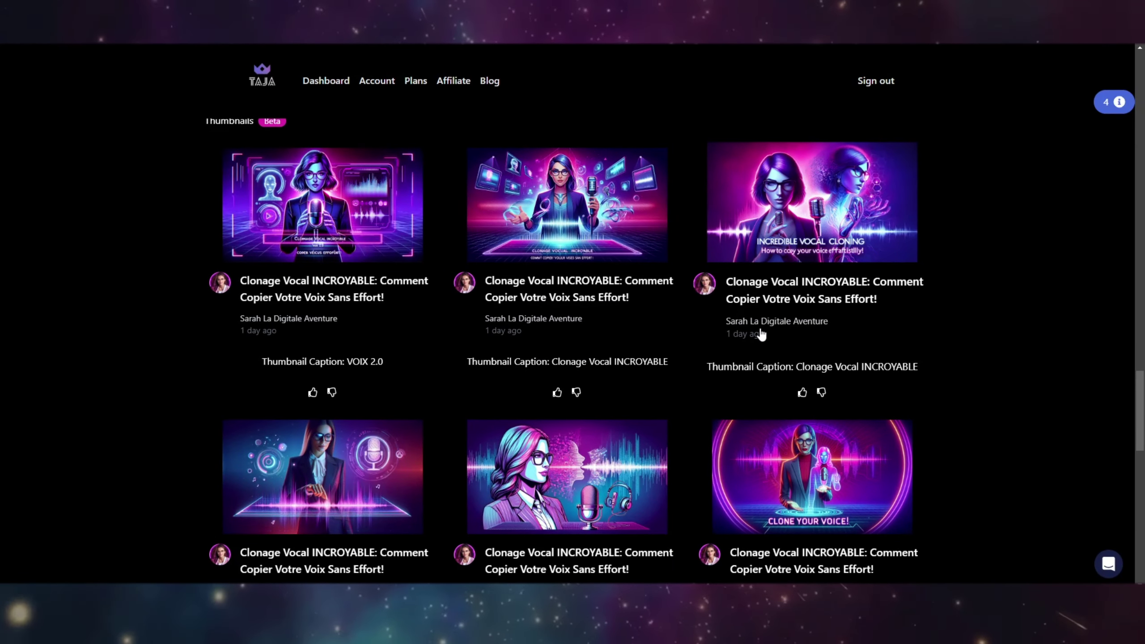
Erase both misspelled caption lines from the background image using Gomme magique with a brush size of 20
click(586, 253)
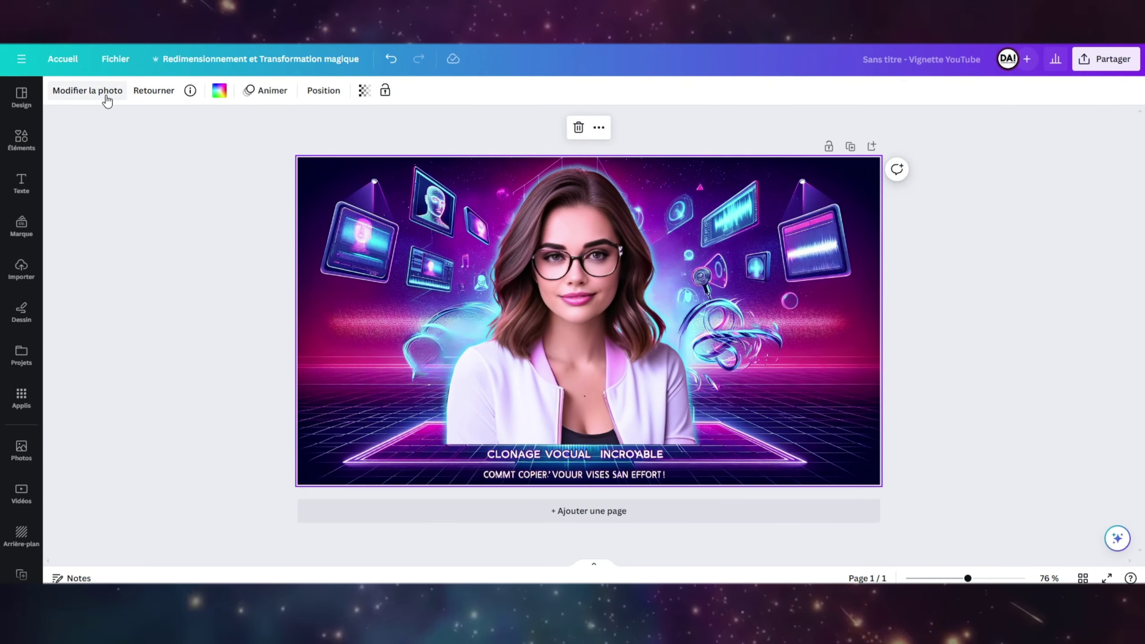
click(104, 96)
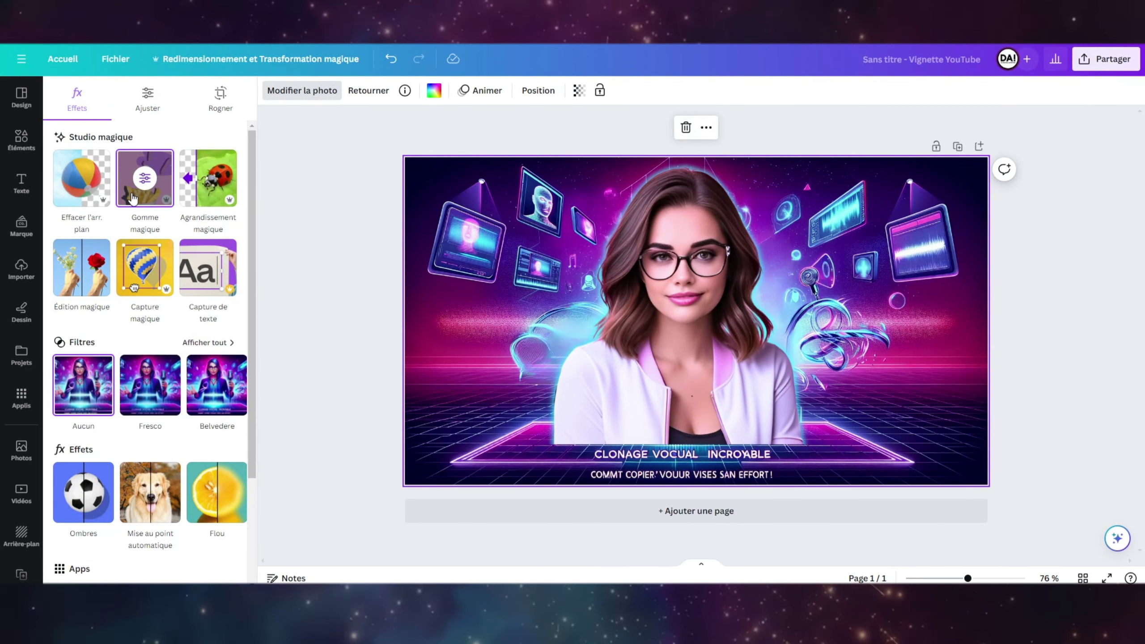
click(164, 208)
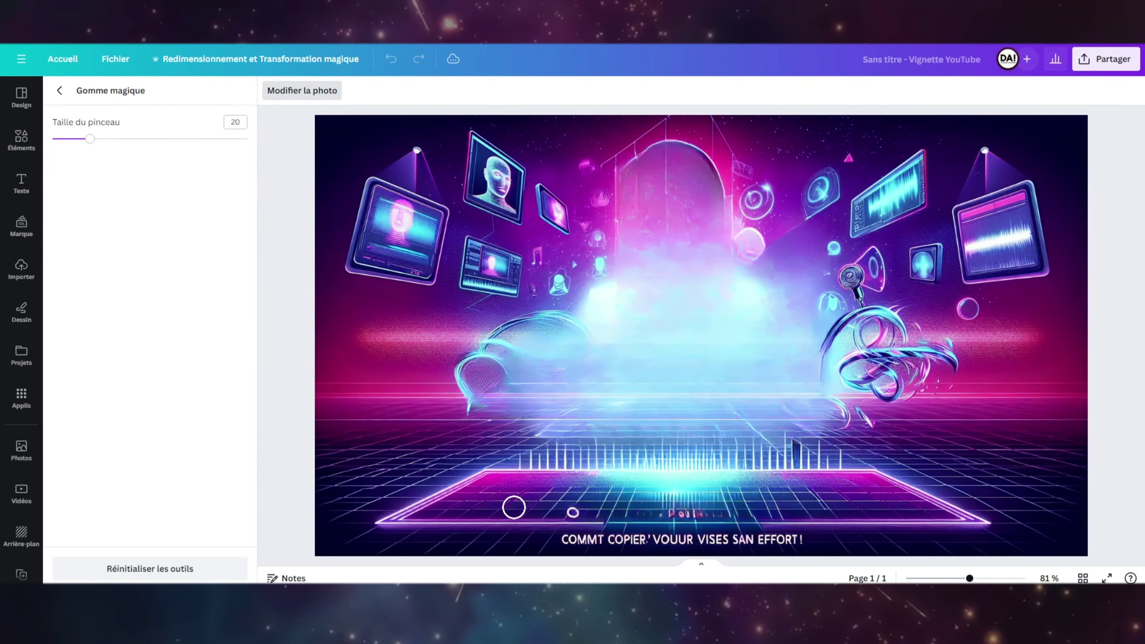
drag(561, 539, 811, 539)
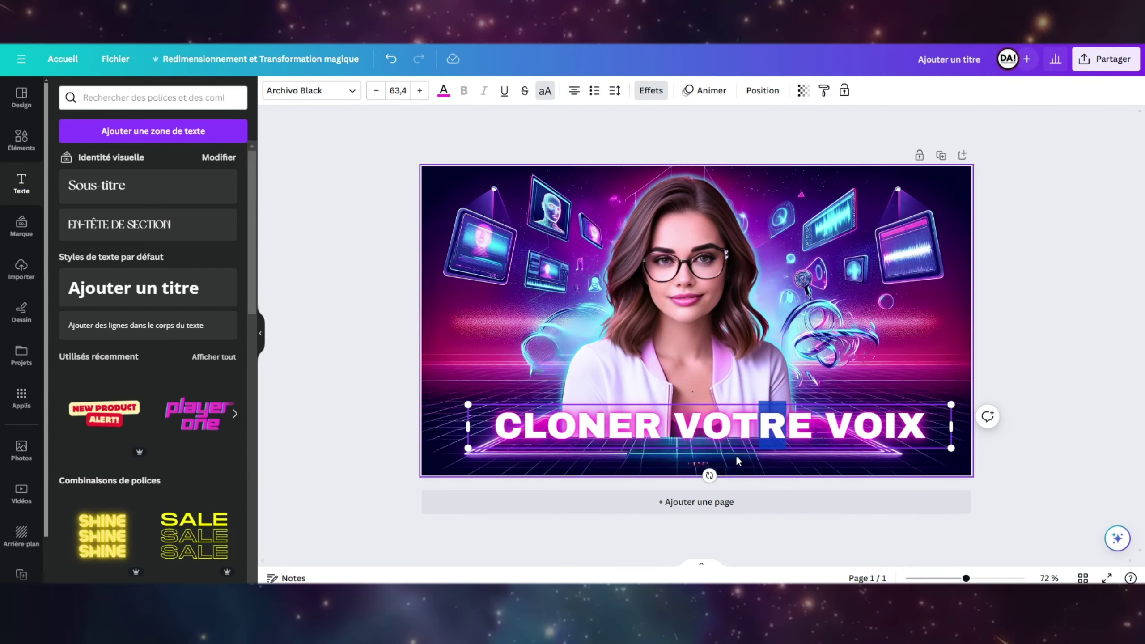
Position the "CLONER VOTRE VOIX" title in Archivo Black along the thumbnail's lower edge and adjust its colour
click(1008, 544)
click(694, 316)
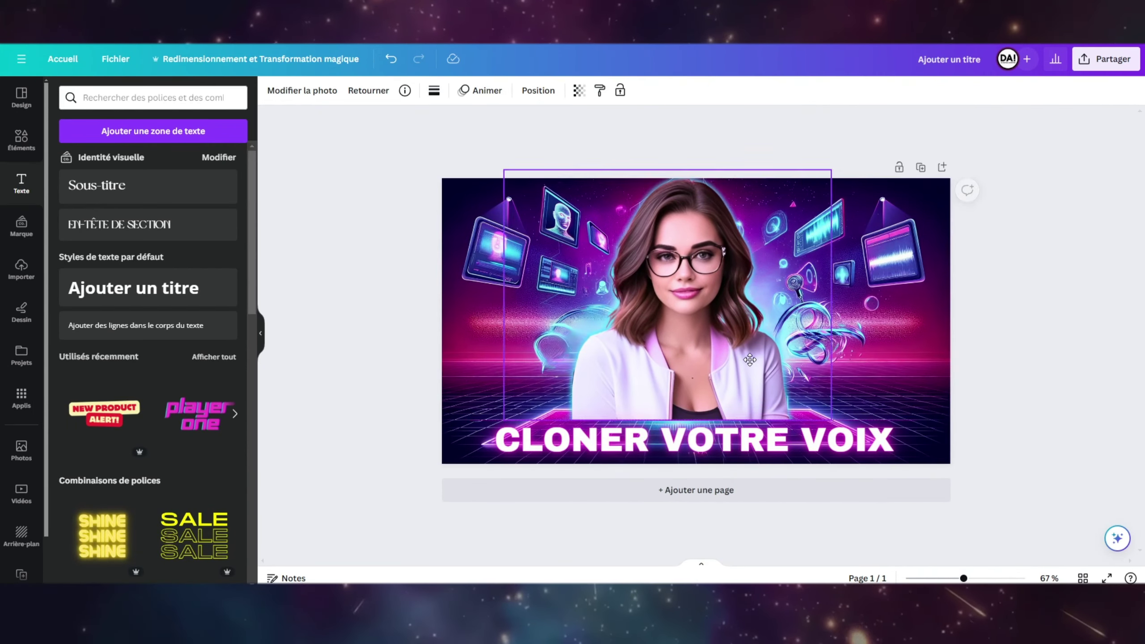
click(694, 449)
click(443, 91)
click(64, 162)
drag(212, 264, 172, 268)
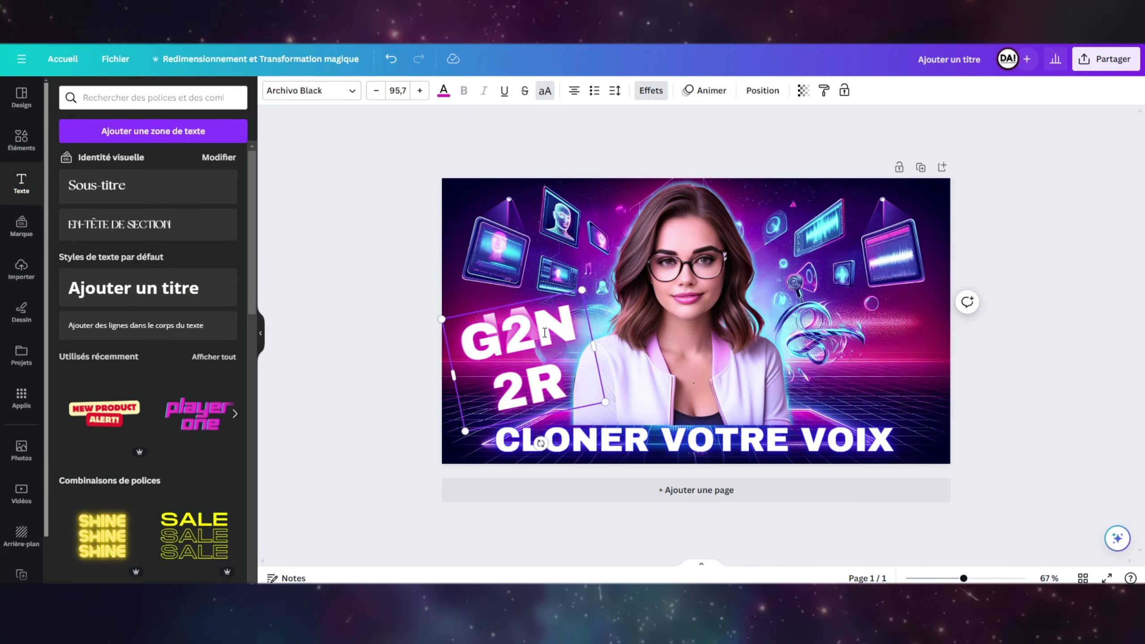
Try a slanted "GÉNÉRATEUR" text above "IA" beside the woman, and slightly enlarge the "CLONER VOTRE VOIX" title
drag(645, 412, 615, 419)
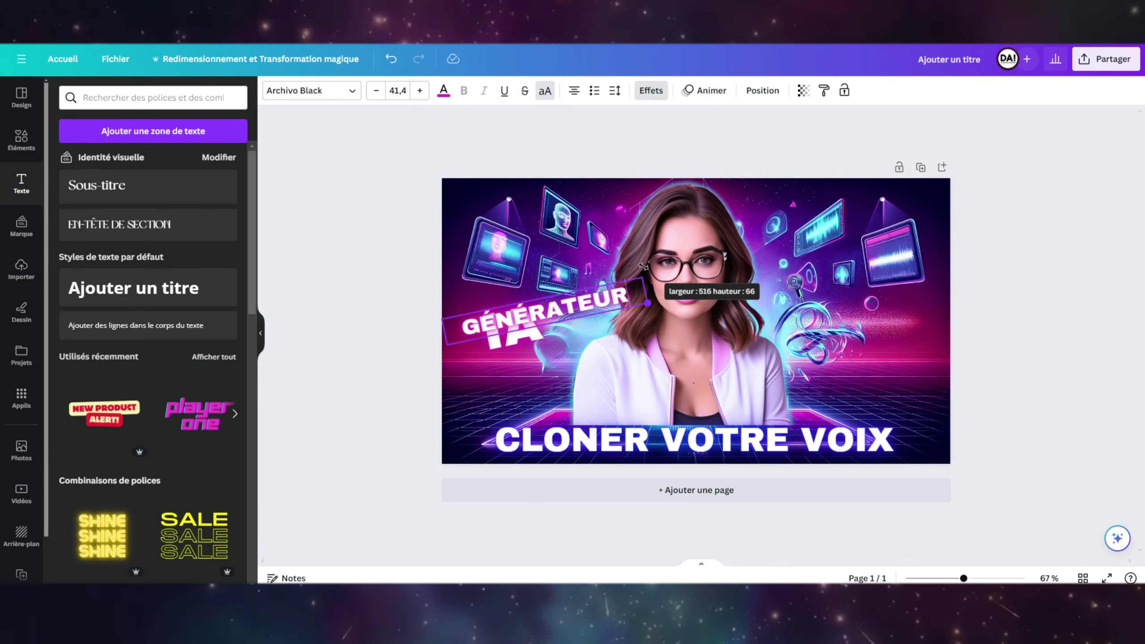
drag(663, 293, 640, 338)
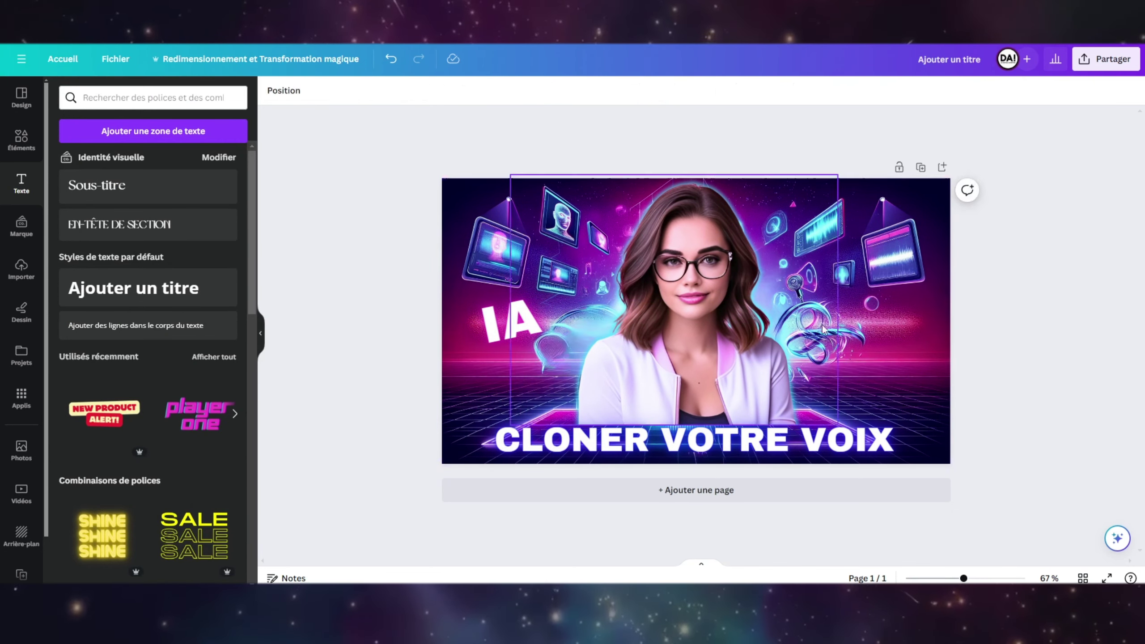
click(480, 426)
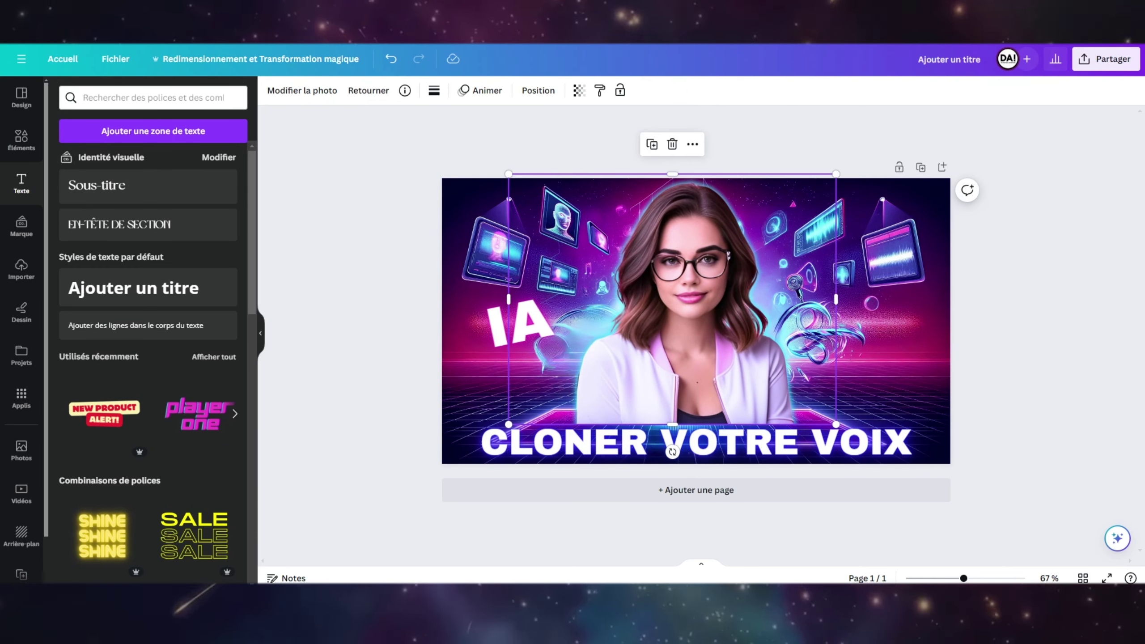
click(390, 386)
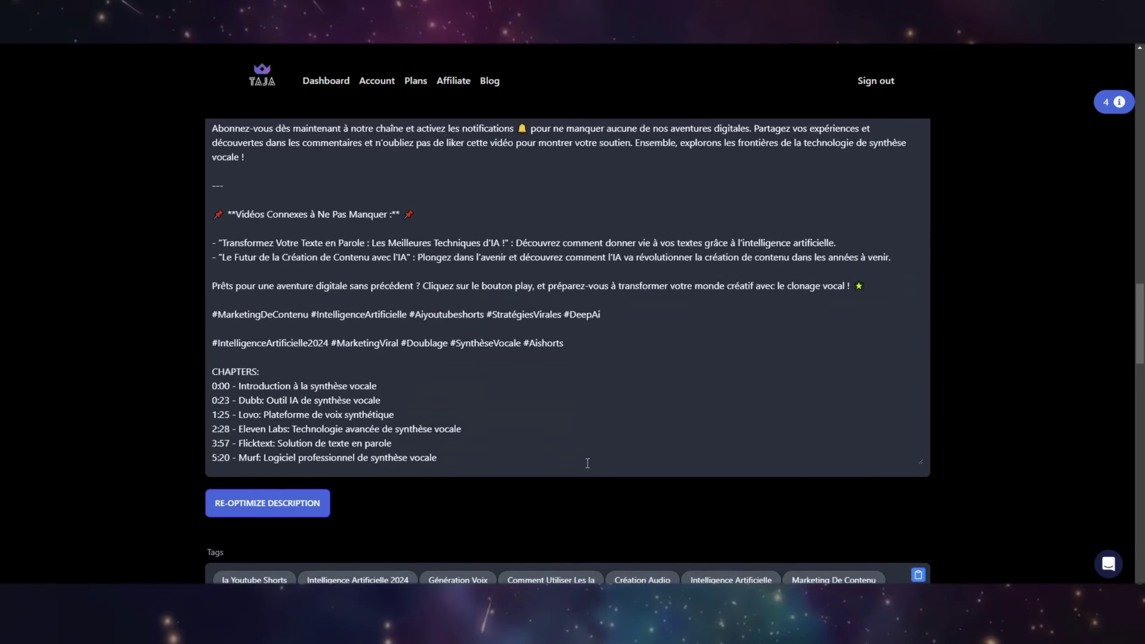
Switch back to Taja and review the generated description chapters, tags and both rows of thumbnails
scroll(408, 456, down, 15)
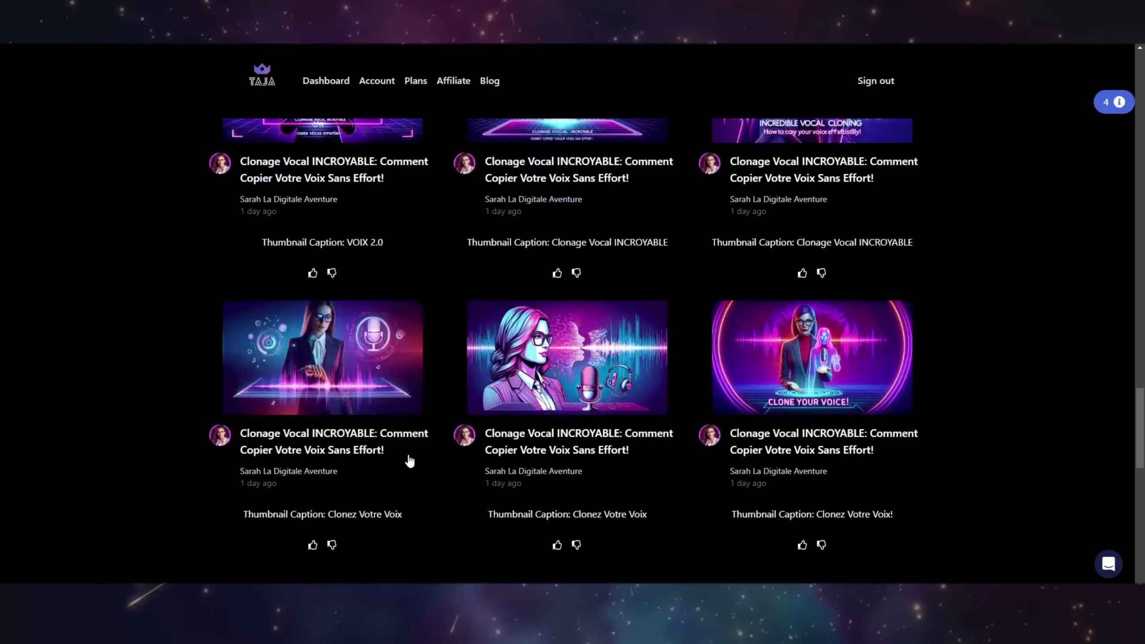
click(410, 461)
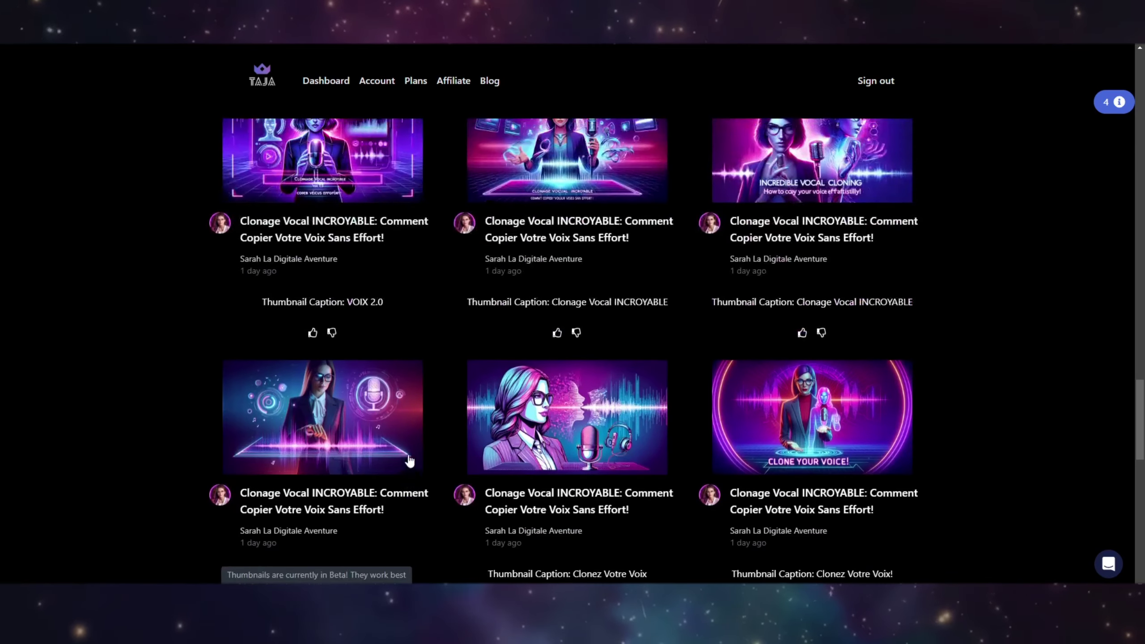
scroll(409, 462, up, 5)
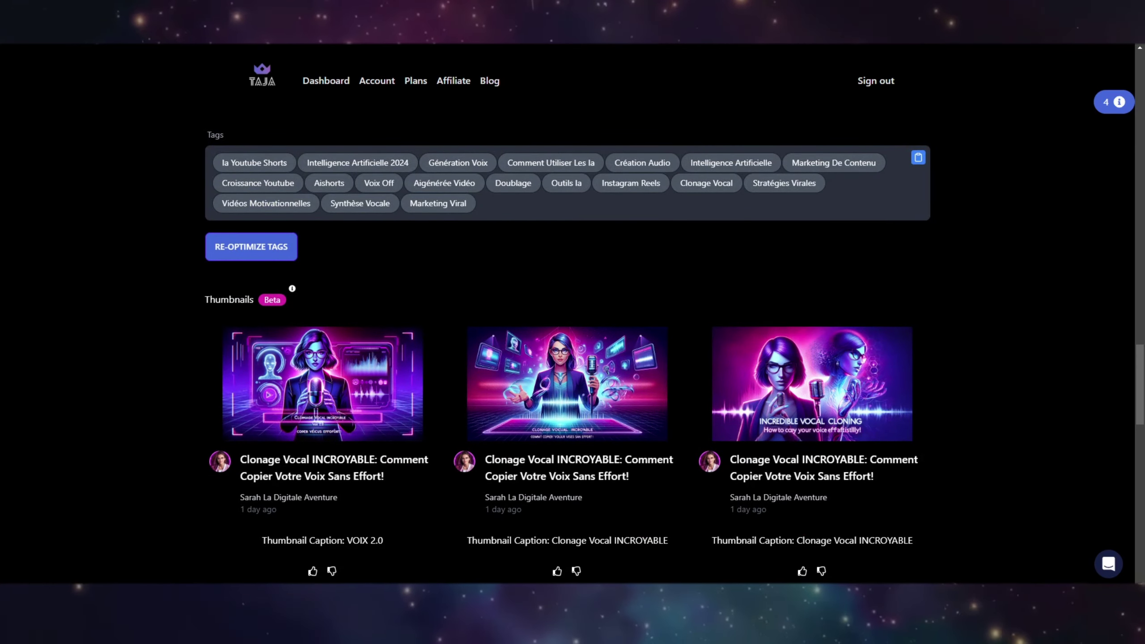
scroll(189, 444, down, 7)
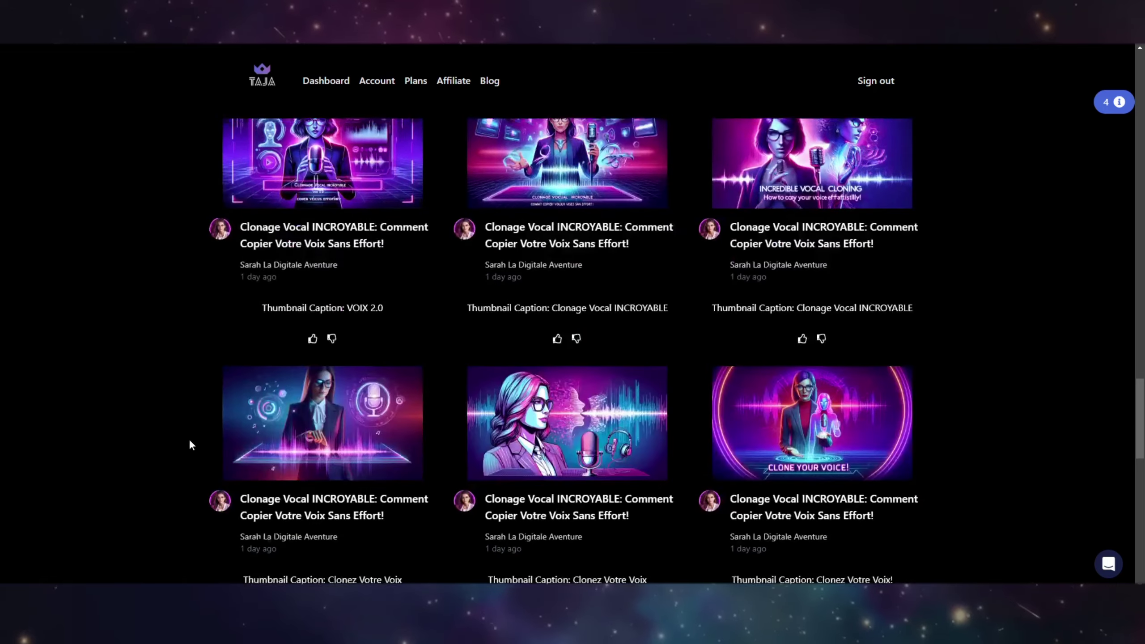
Return to the Taja dashboard and open the channel analysis for the managed YouTube channel
scroll(189, 444, up, 13)
scroll(189, 441, up, 10)
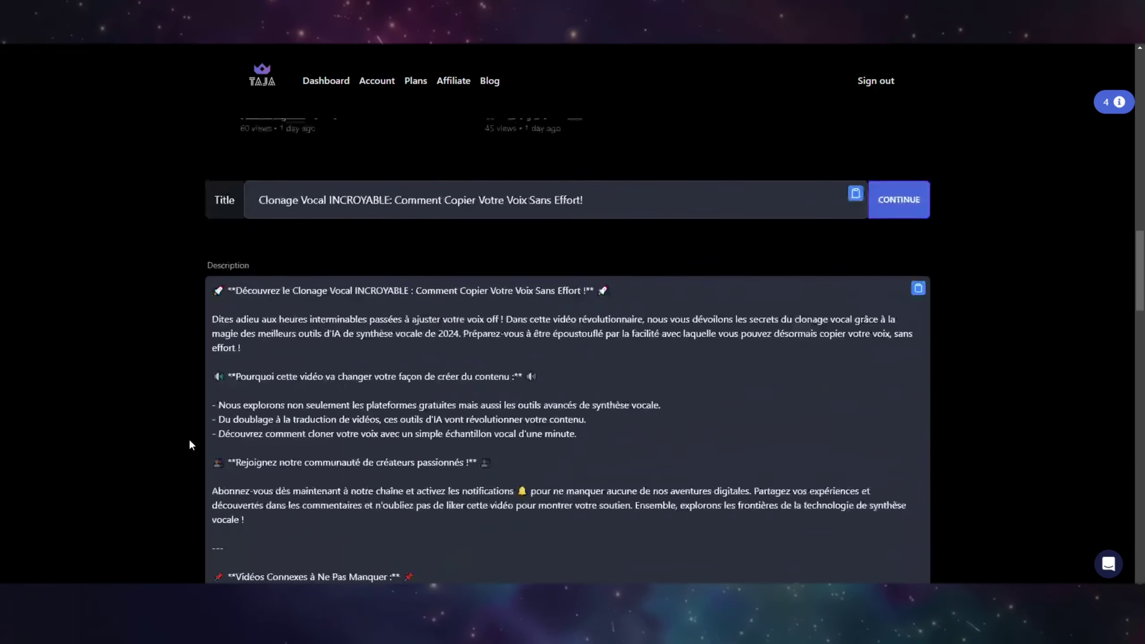
click(336, 84)
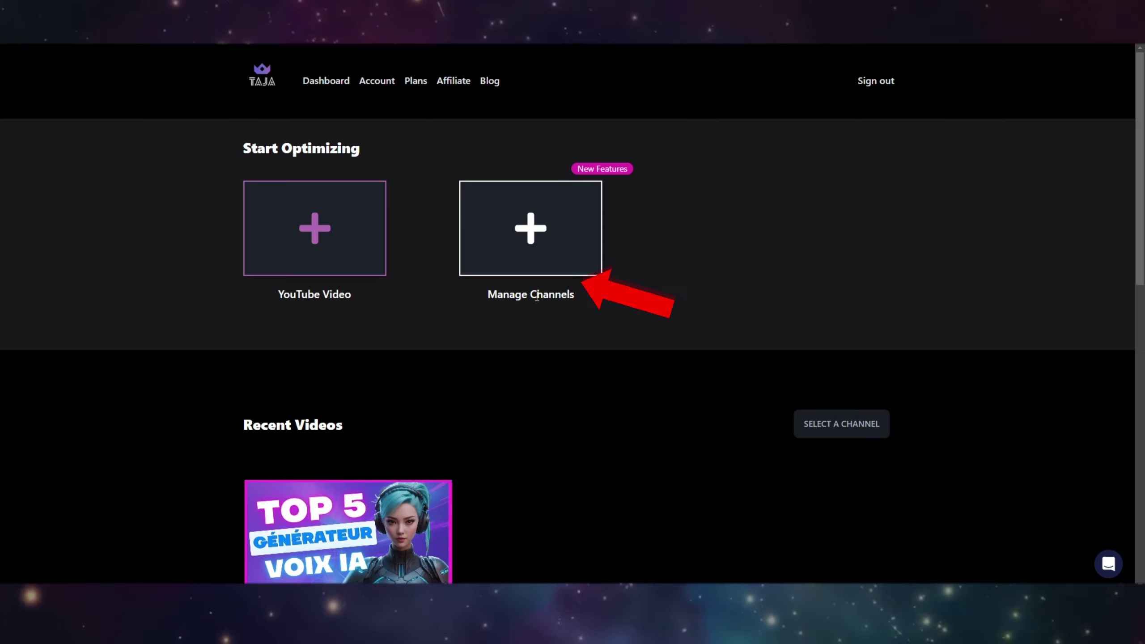
click(547, 253)
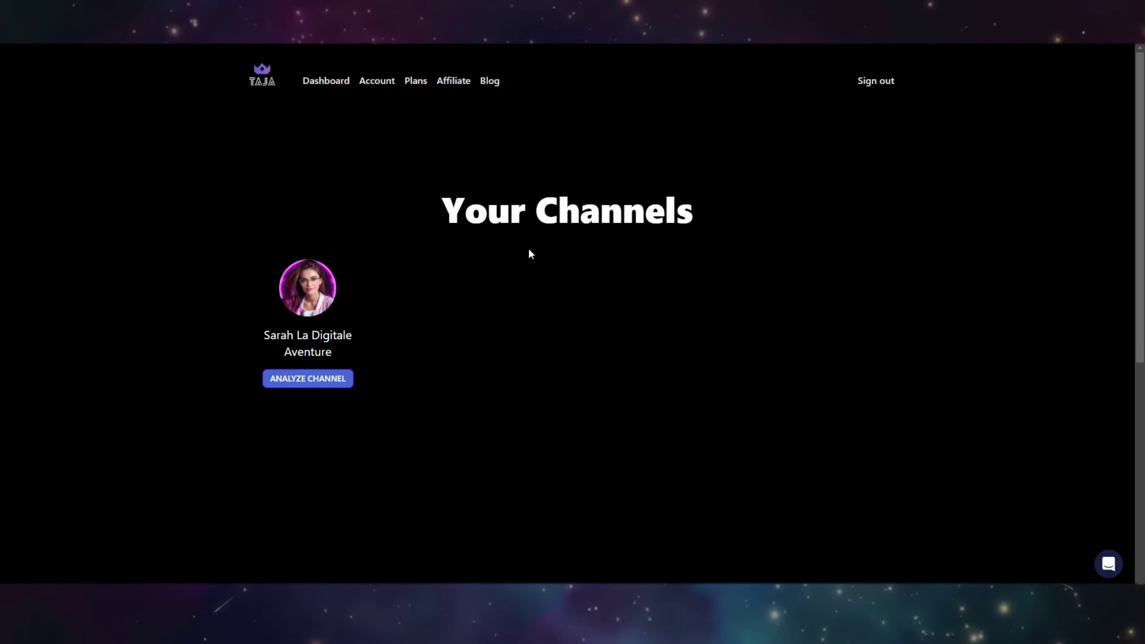
click(306, 384)
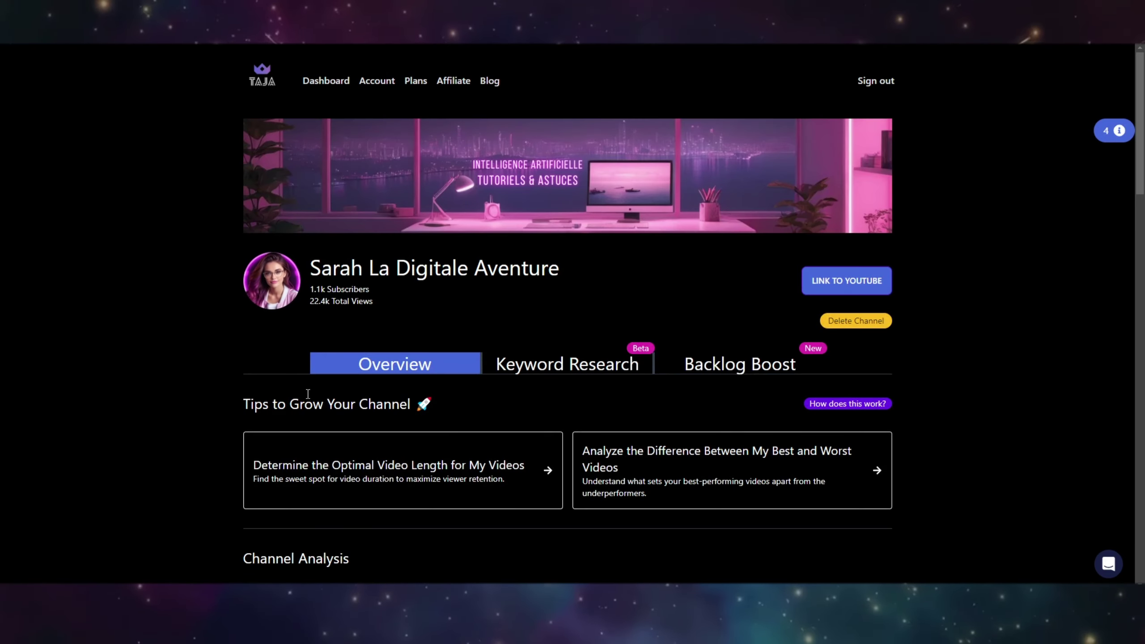
Review the channel's audience persona and associated keywords, and run the analysis of the difference between its best and worst videos
scroll(316, 380, down, 1)
scroll(356, 361, down, 3)
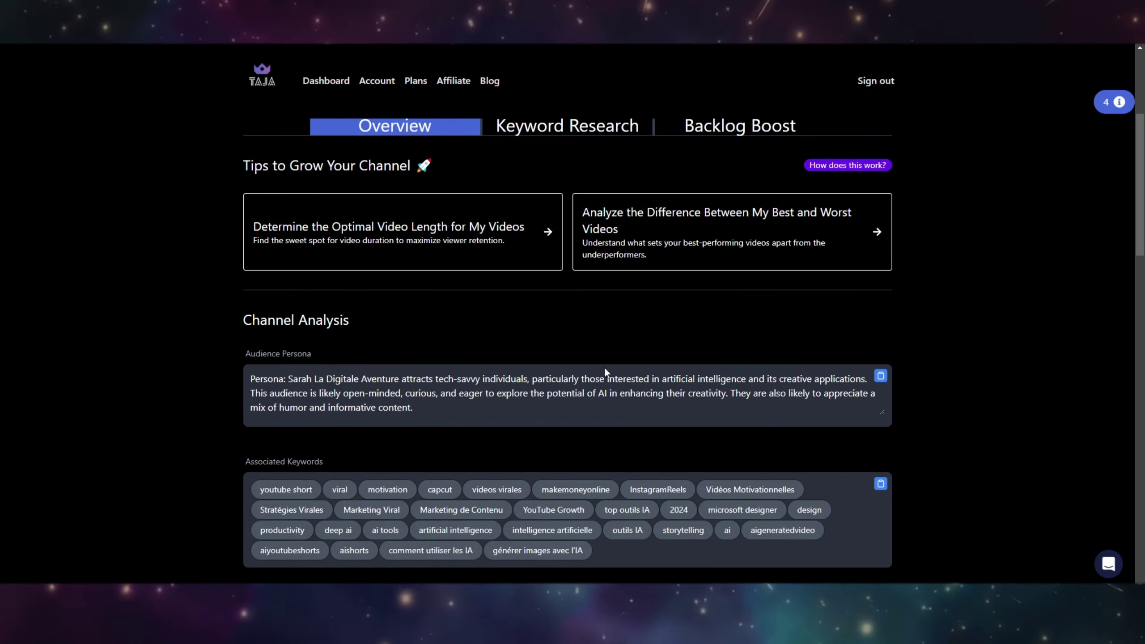
scroll(568, 365, down, 2)
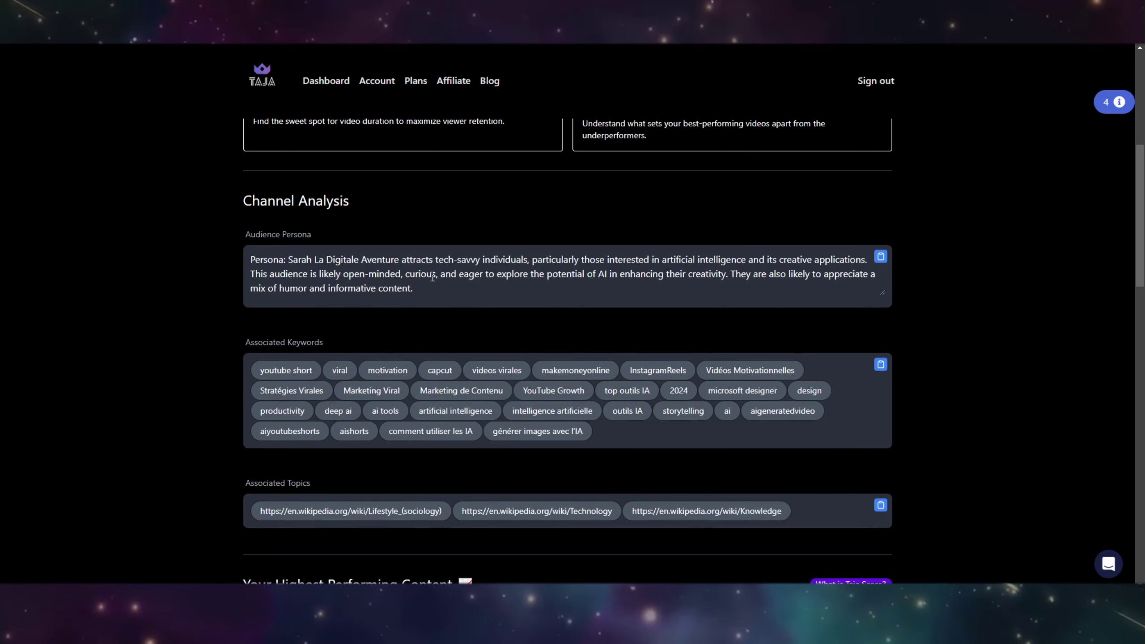
drag(432, 277, 482, 265)
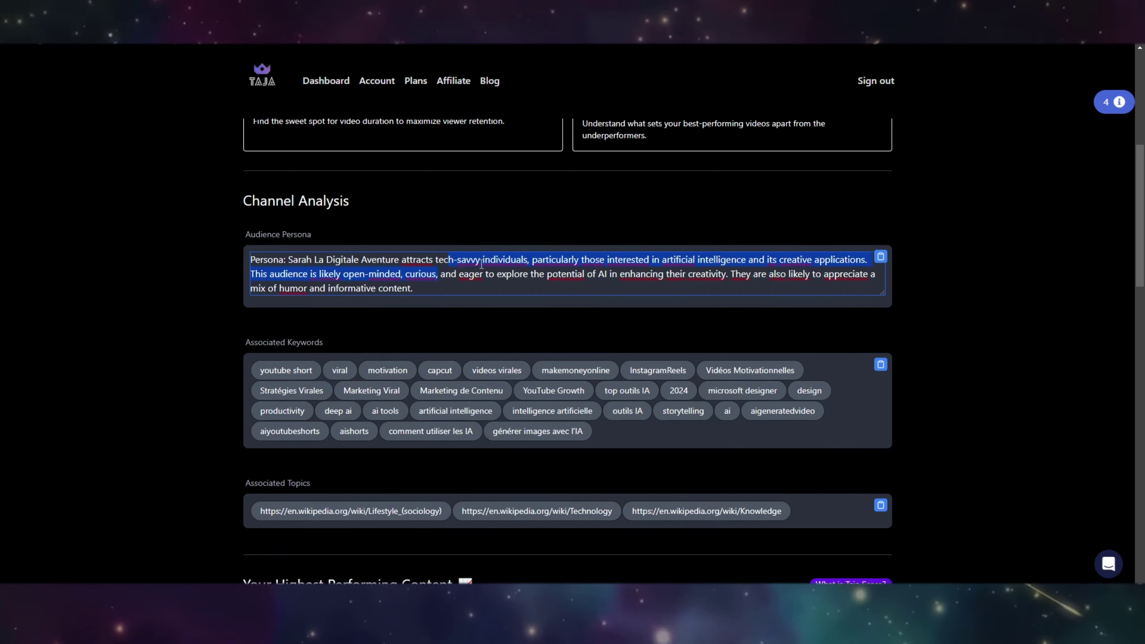
click(527, 263)
scroll(424, 286, down, 1)
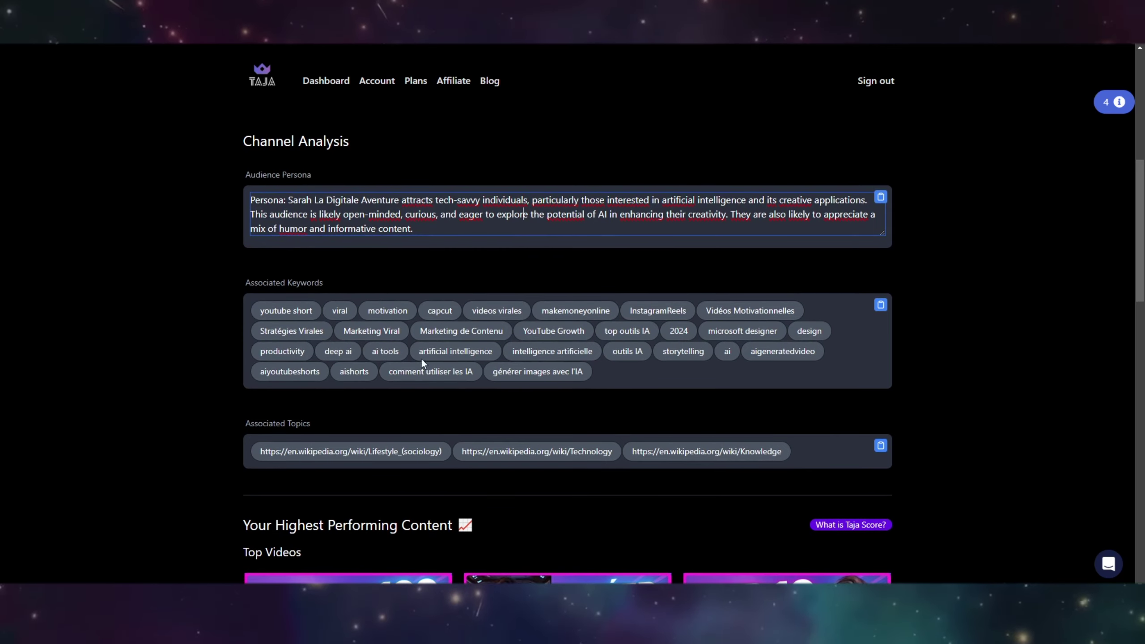
scroll(588, 340, up, 5)
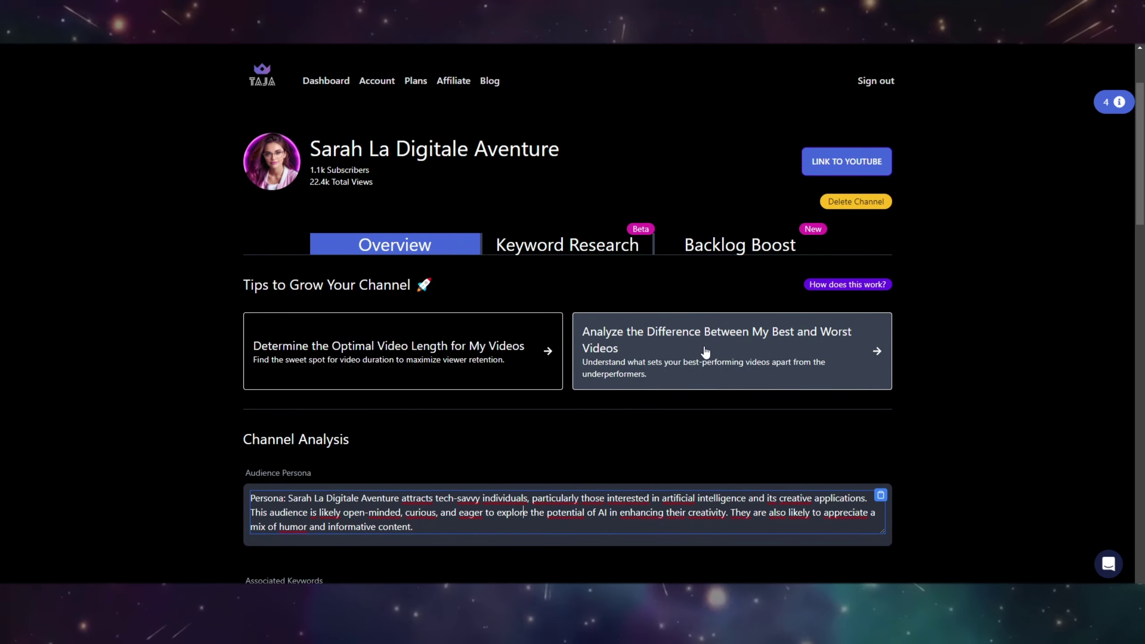
click(705, 352)
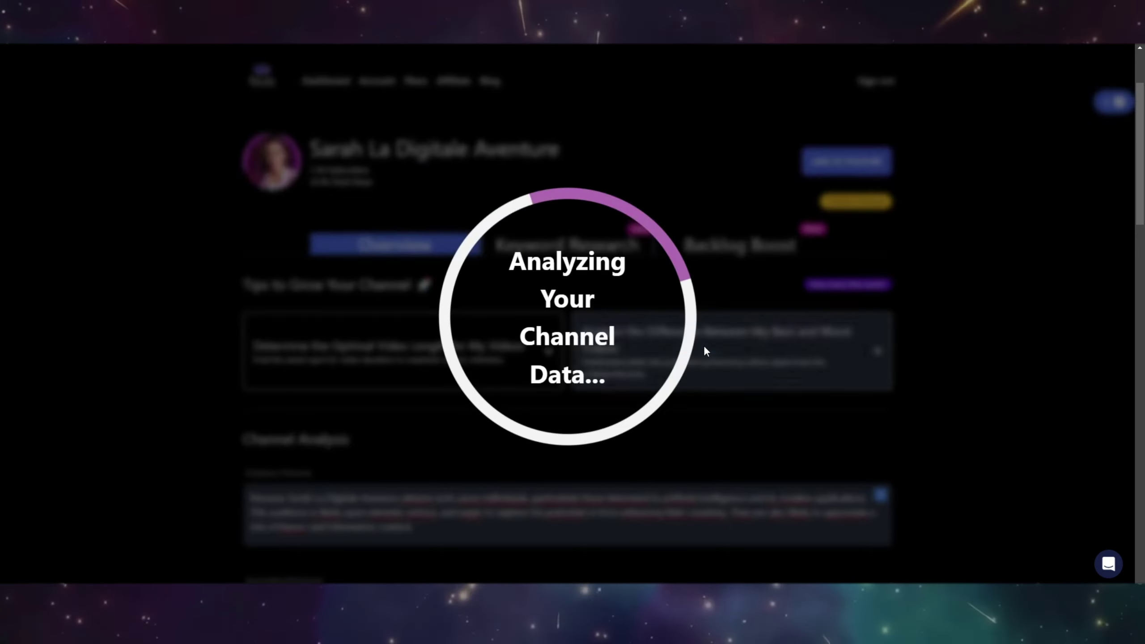